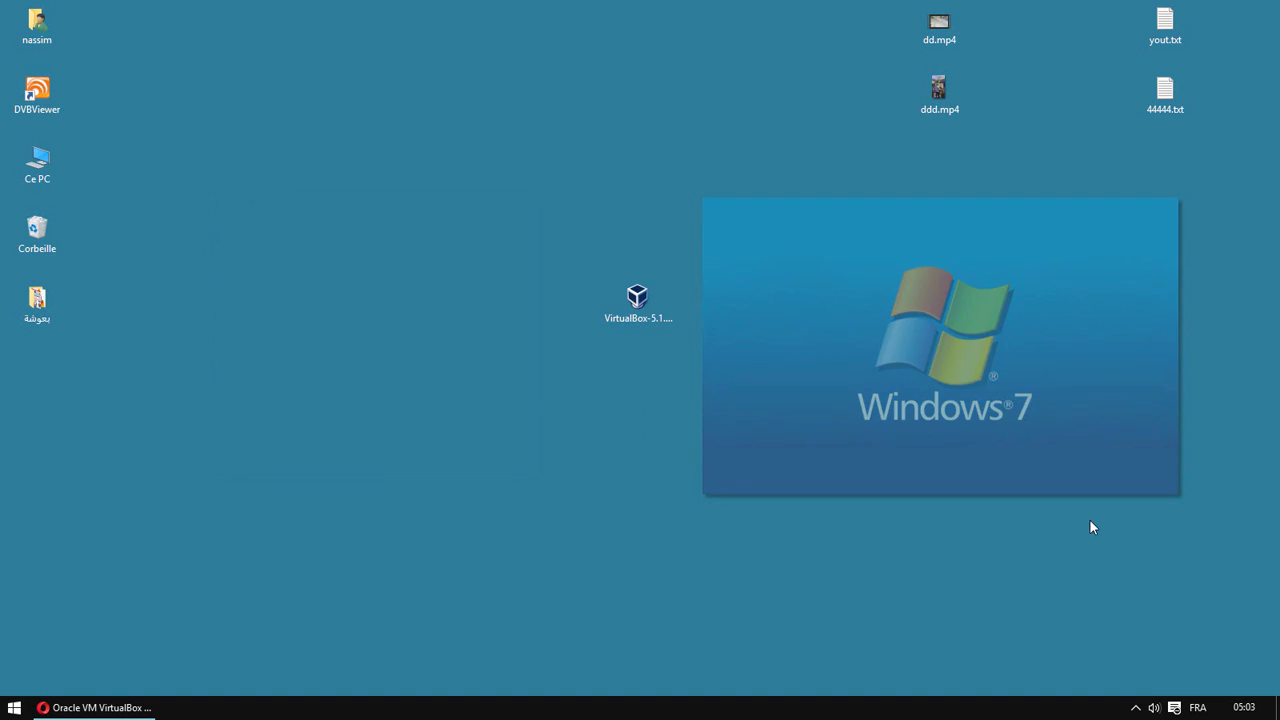
Step: Switch to the web browser and open the VirtualBox 5.1 download page on virtualbox.org
left_click(651, 312)
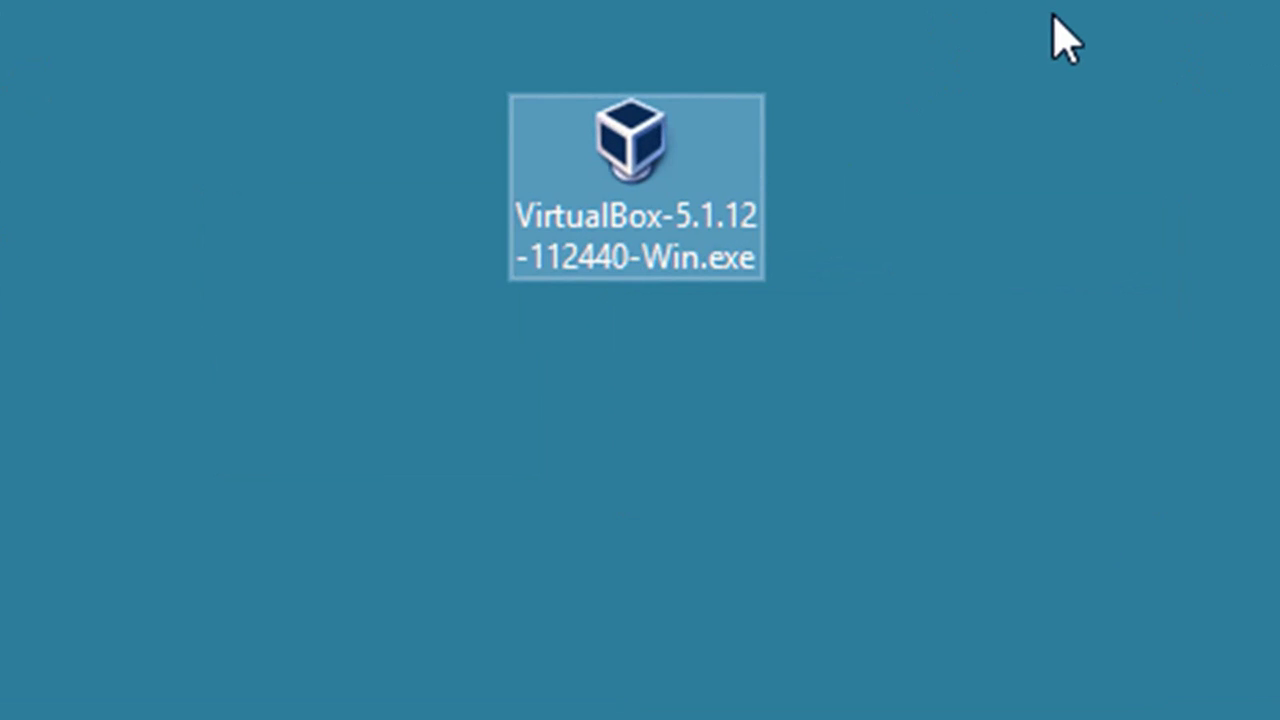
left_click(1054, 37)
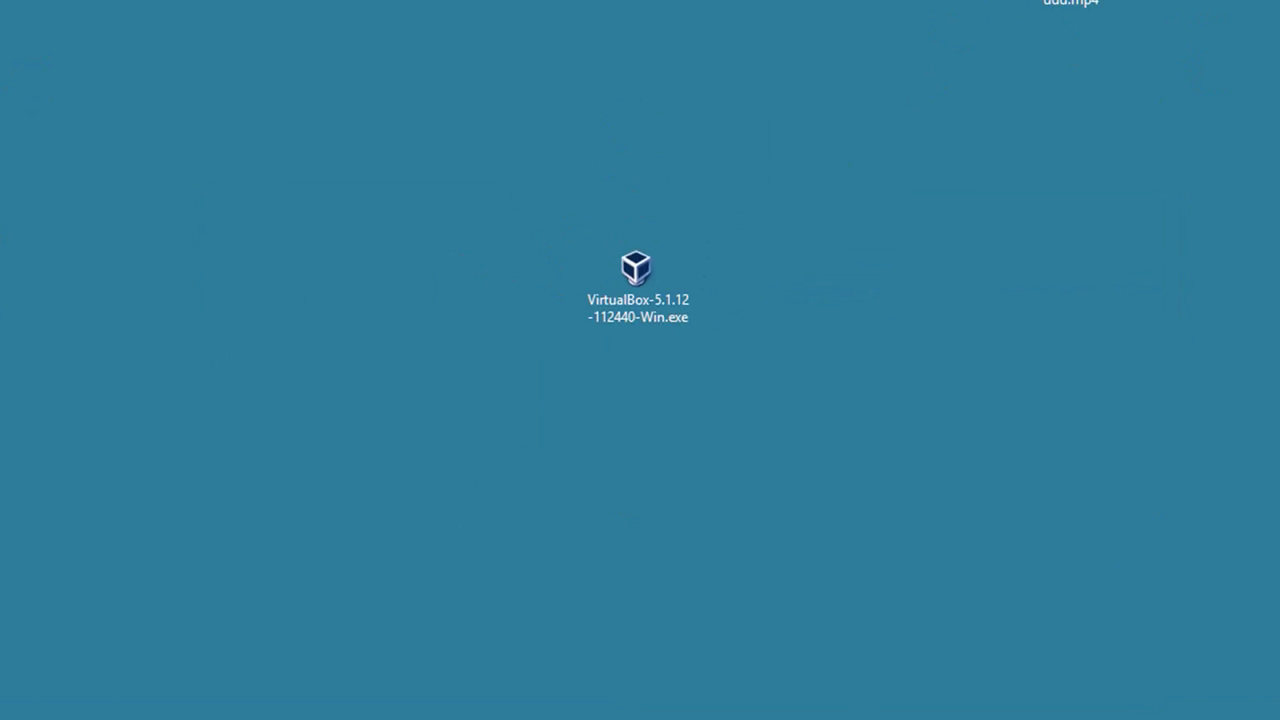
left_click(105, 707)
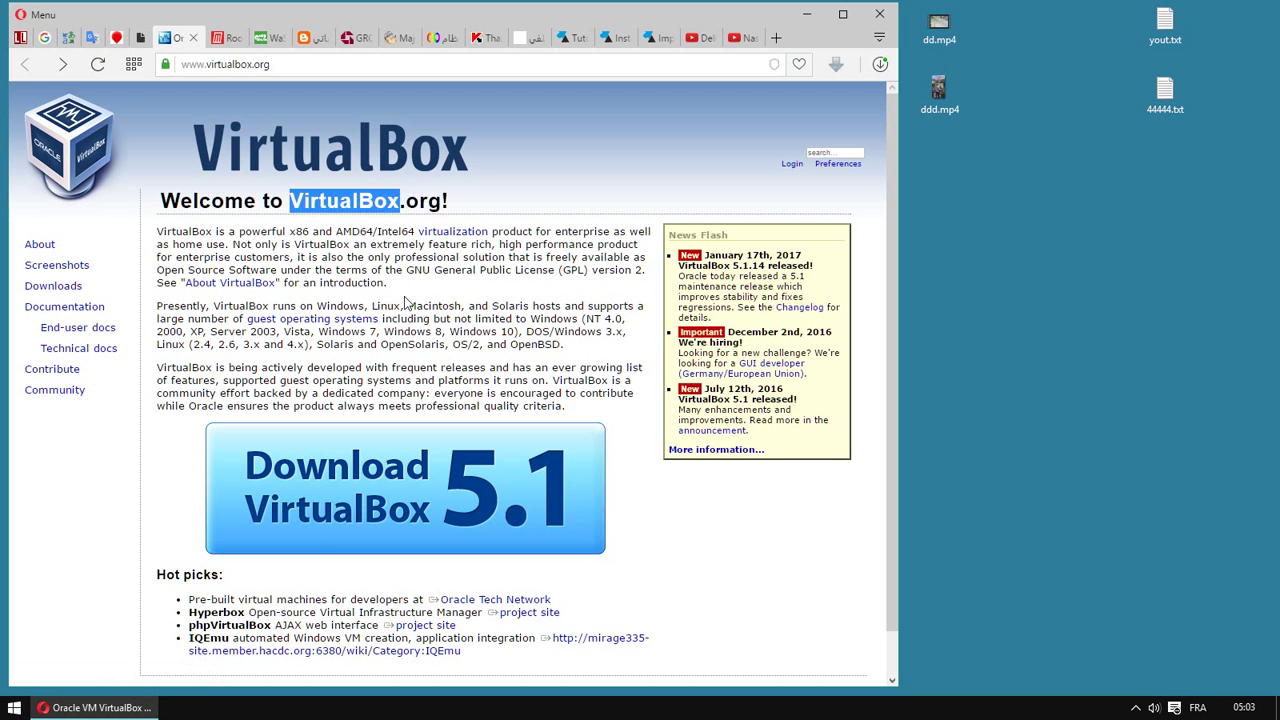
left_click(566, 144)
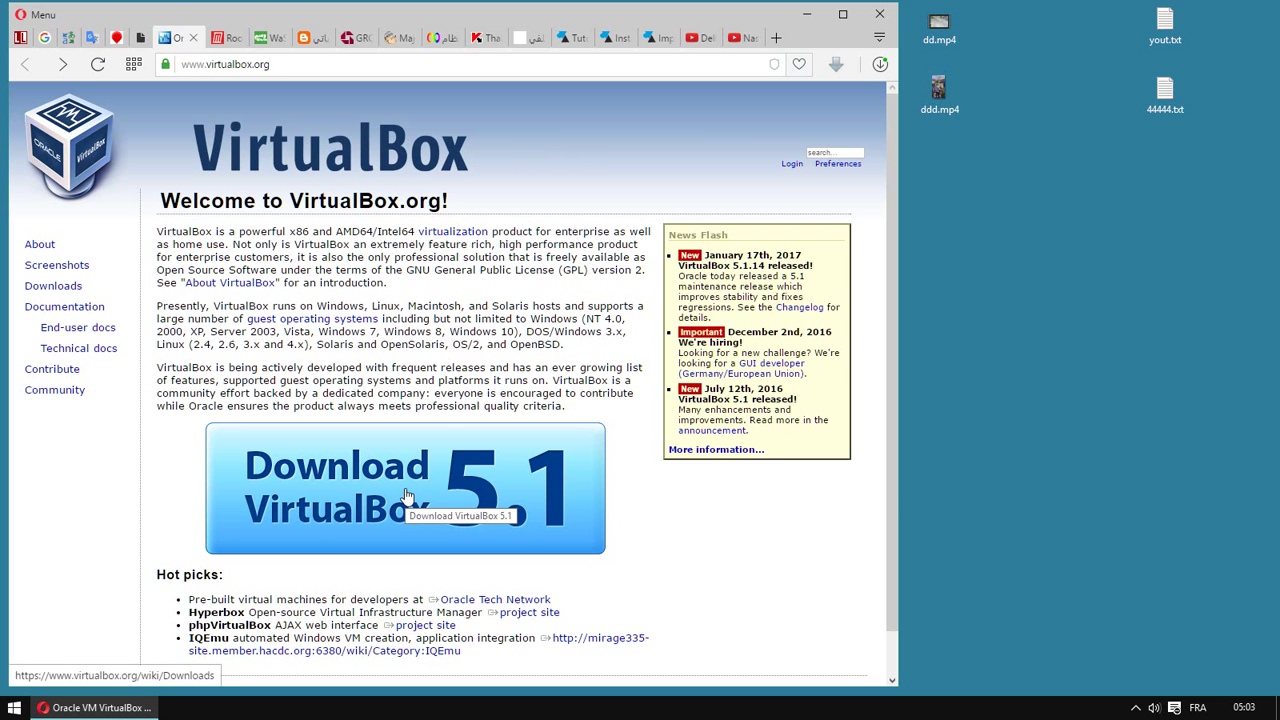
left_click(407, 496)
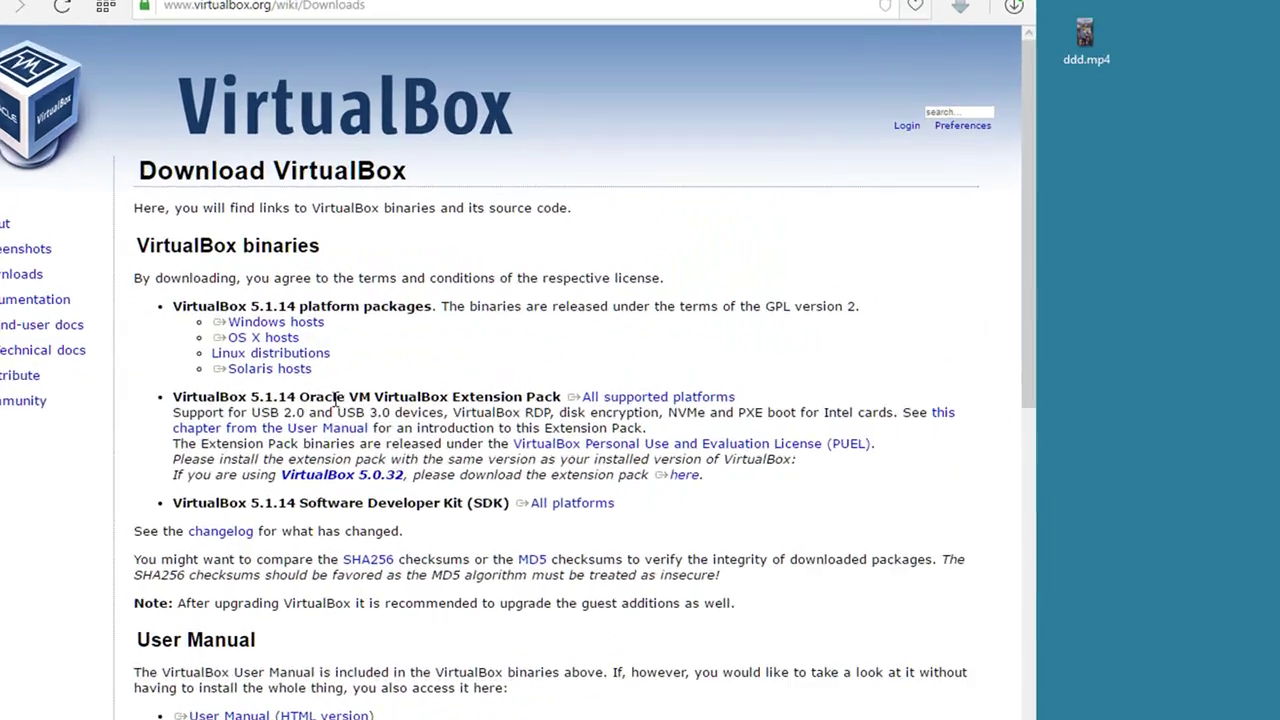
Step: Examine the host platforms offered for the VirtualBox 5.1.14 packages, highlight the Windows hosts entry, and minimise the browser
triple_click(290, 255)
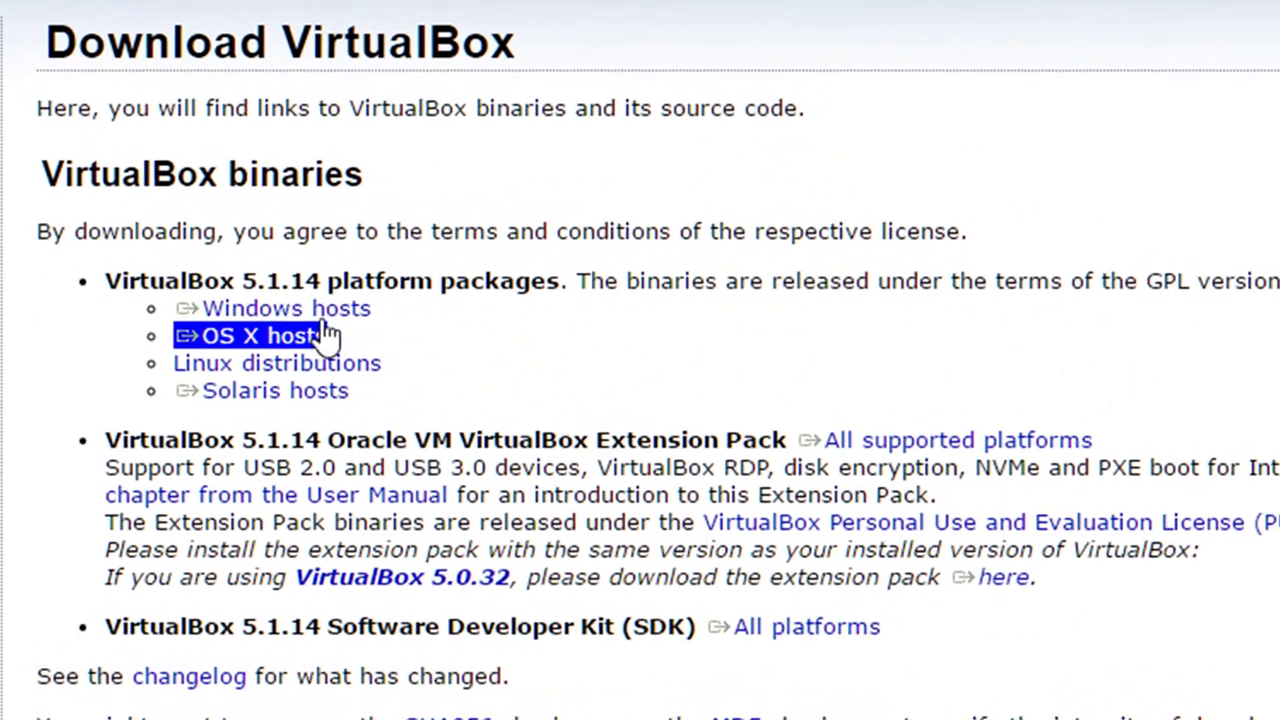
triple_click(304, 366)
triple_click(245, 398)
left_click(312, 412)
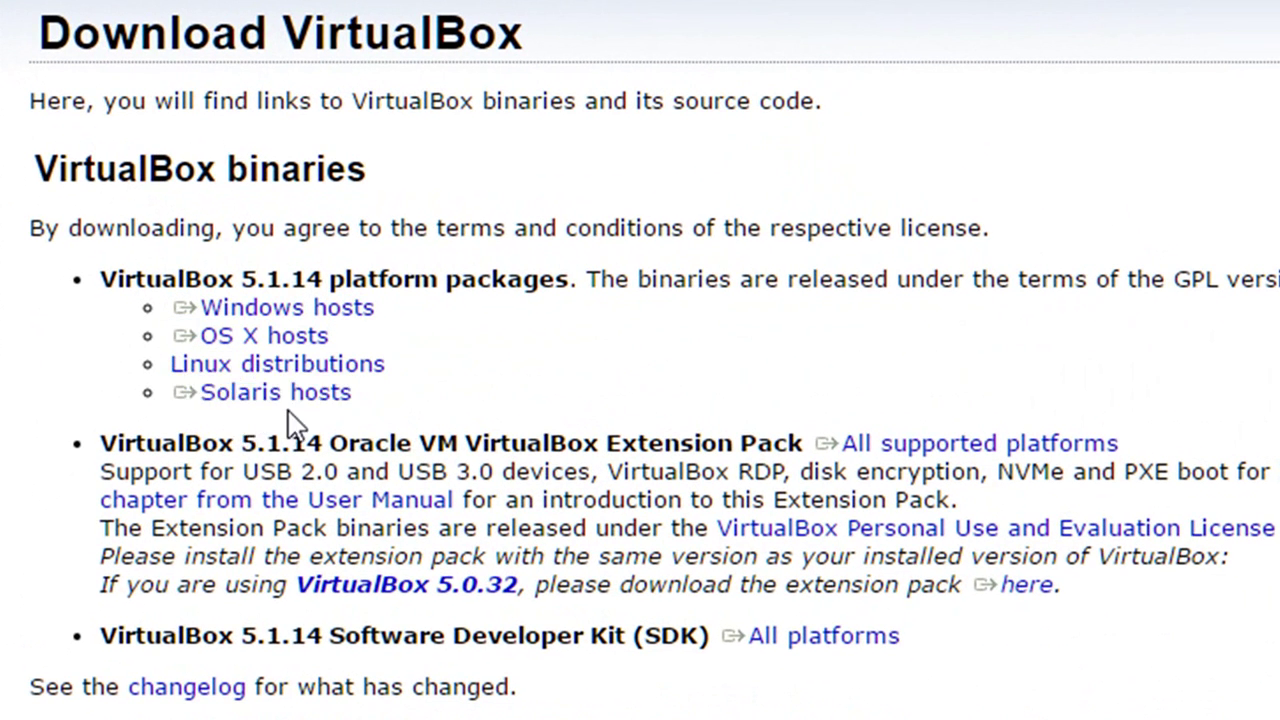
triple_click(310, 336)
triple_click(313, 312)
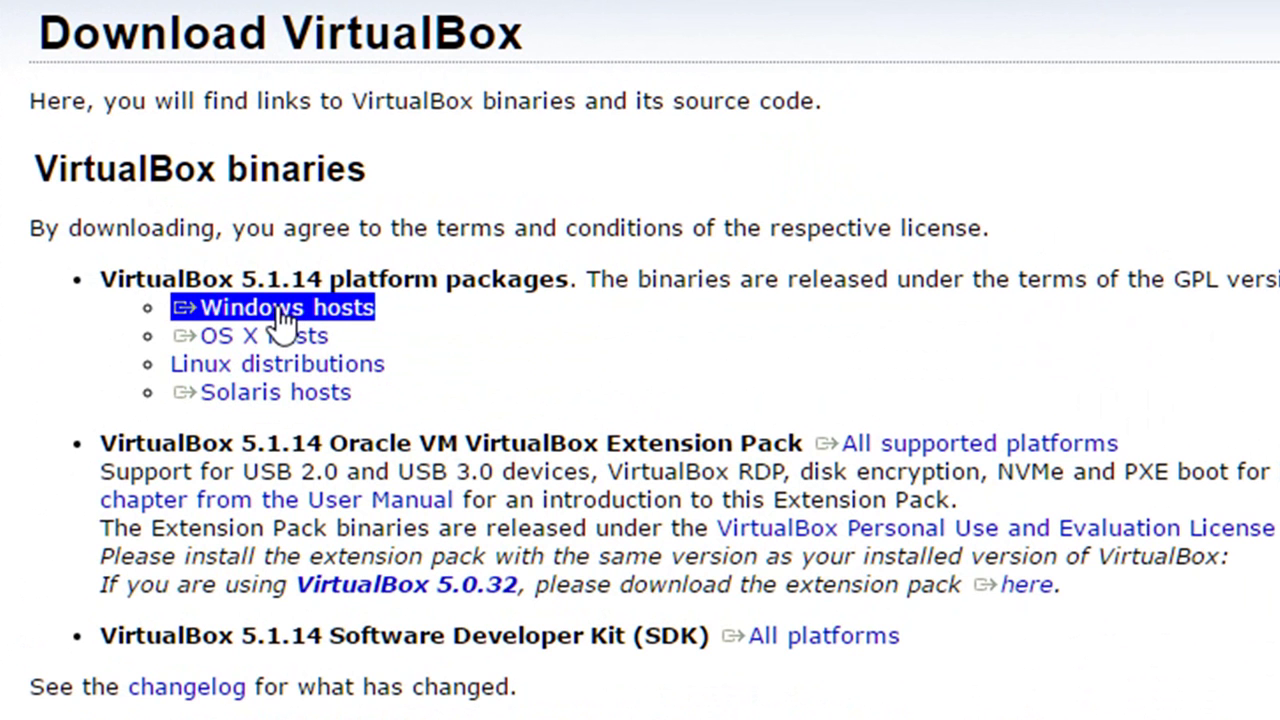
left_click(429, 354)
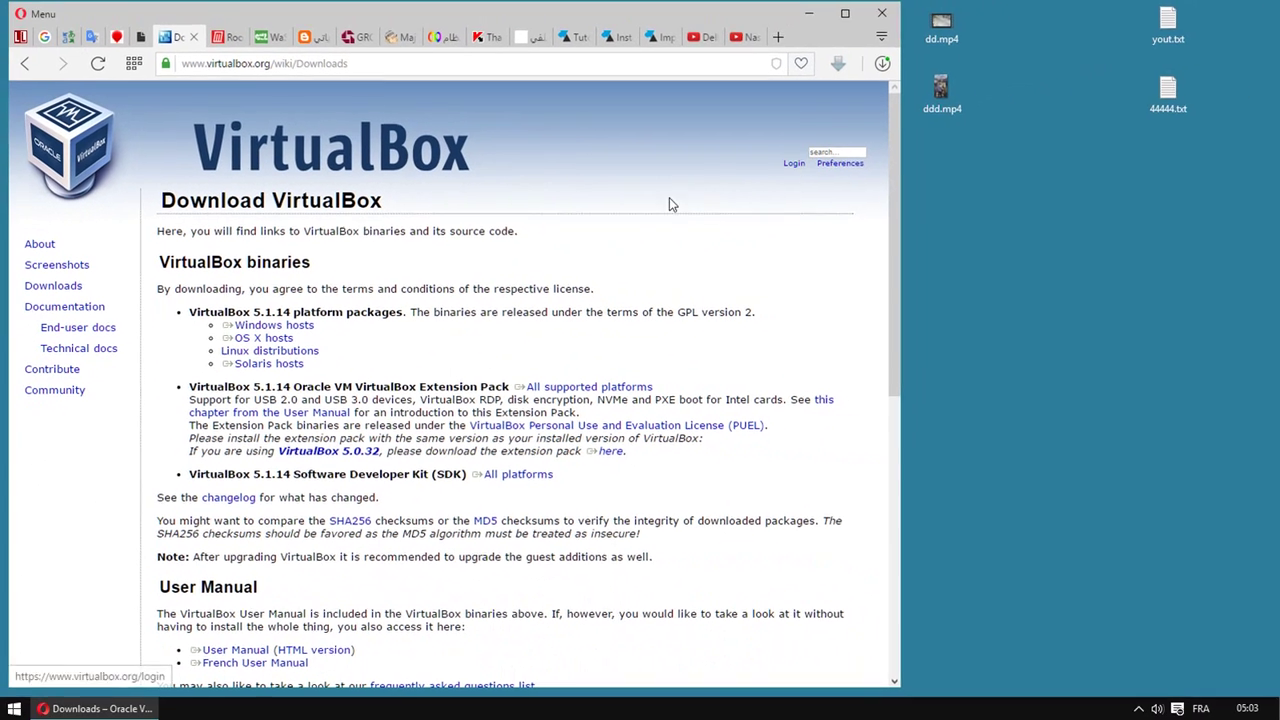
left_click(807, 14)
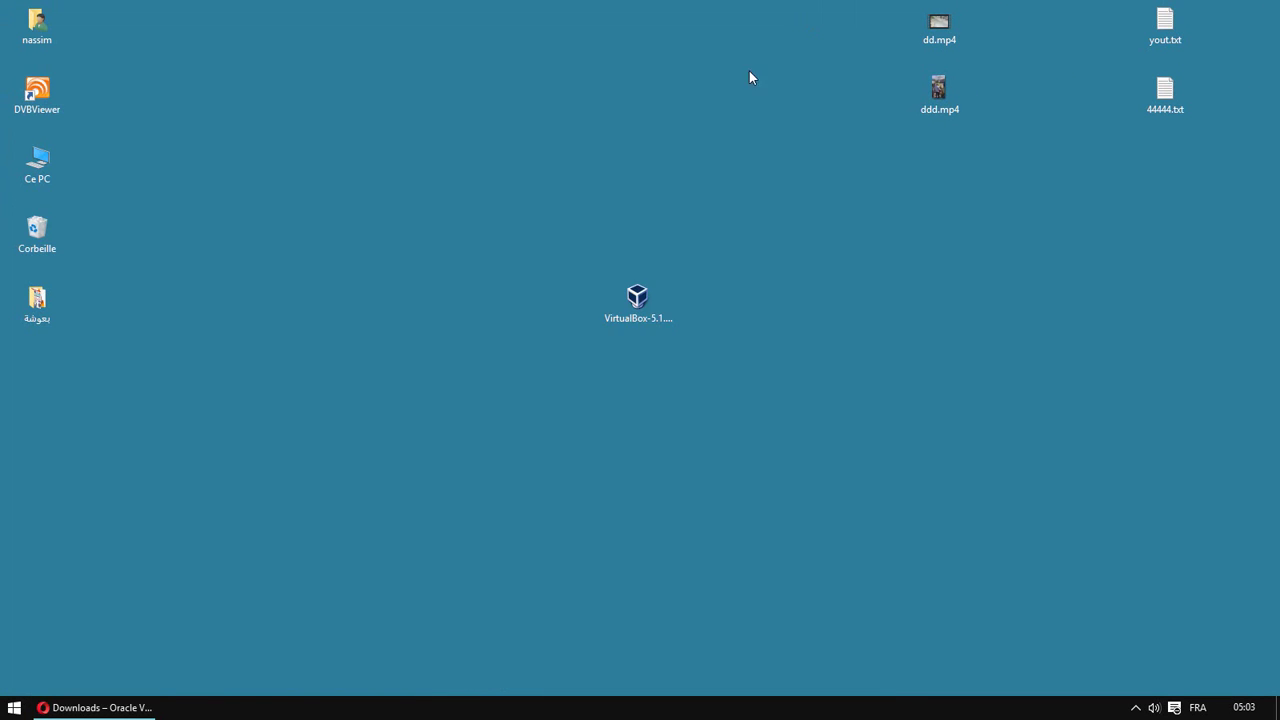
Step: Run the VirtualBox-5.1.12-112440-Win.exe installer from the desktop and allow it to execute
left_click(641, 308)
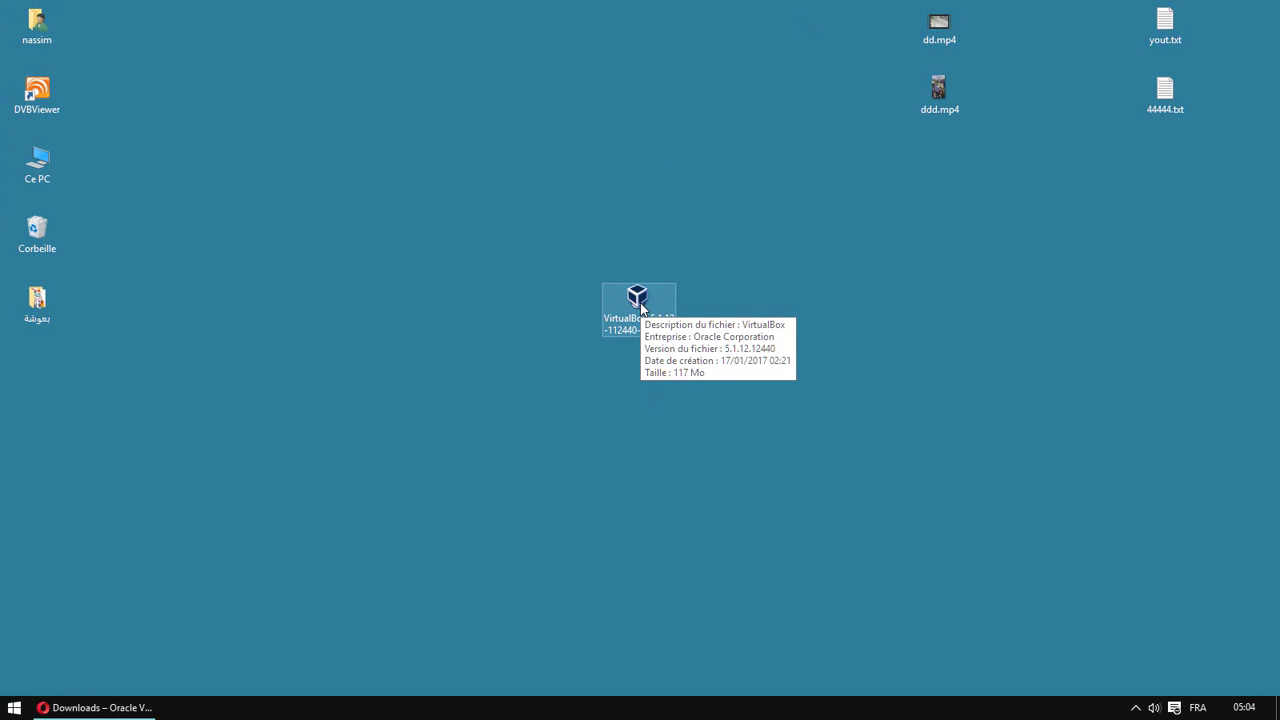
left_click(676, 258)
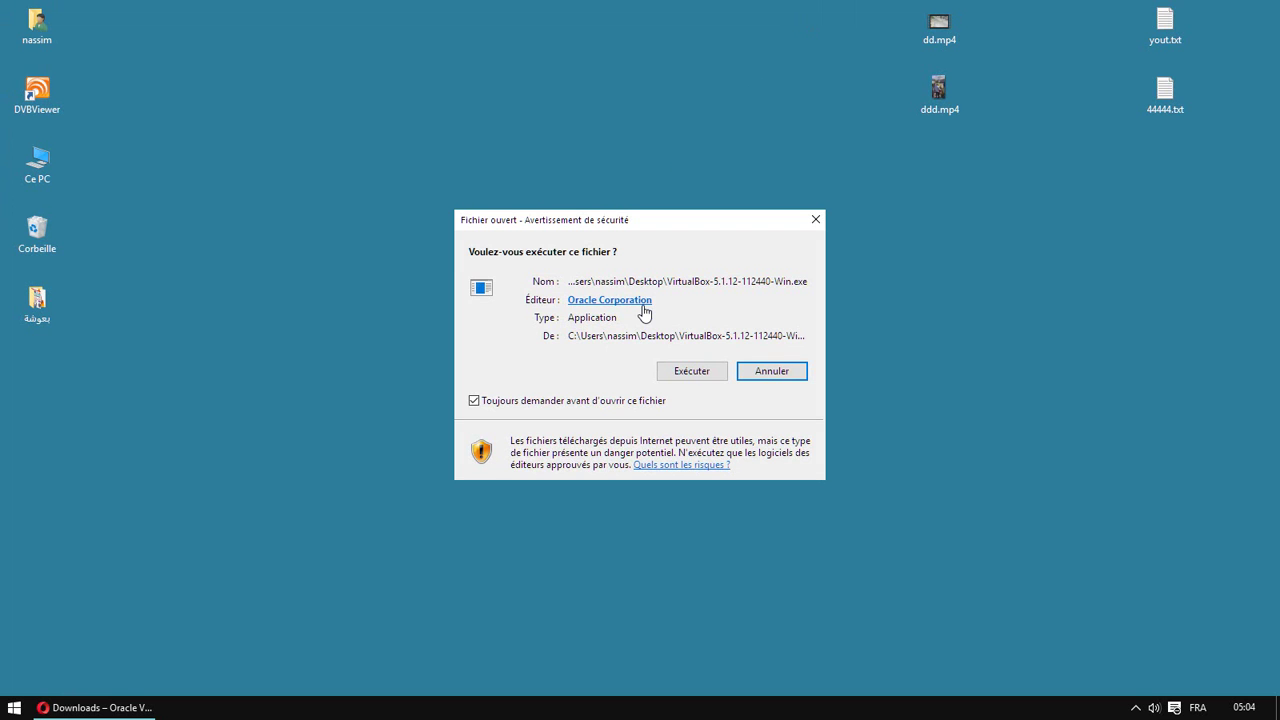
left_click(691, 376)
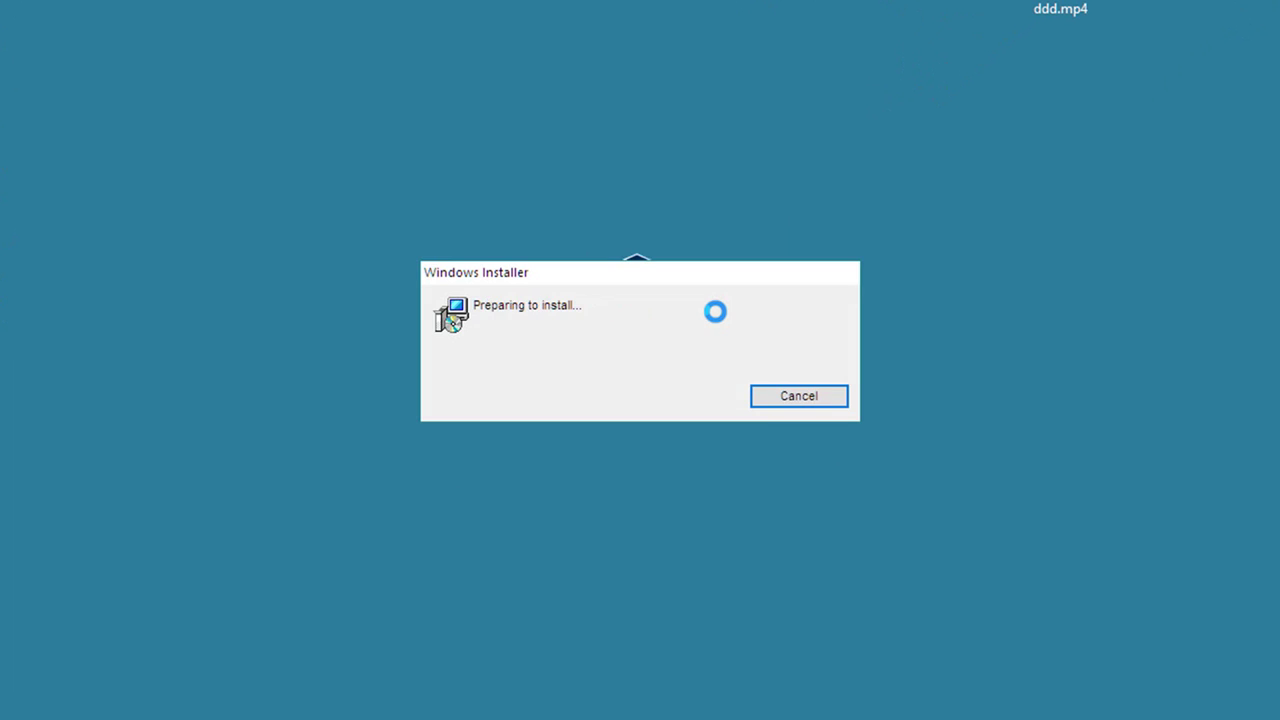
Step: Keep the default VirtualBox features, install location, shortcuts and file associations in the setup wizard
left_click(761, 536)
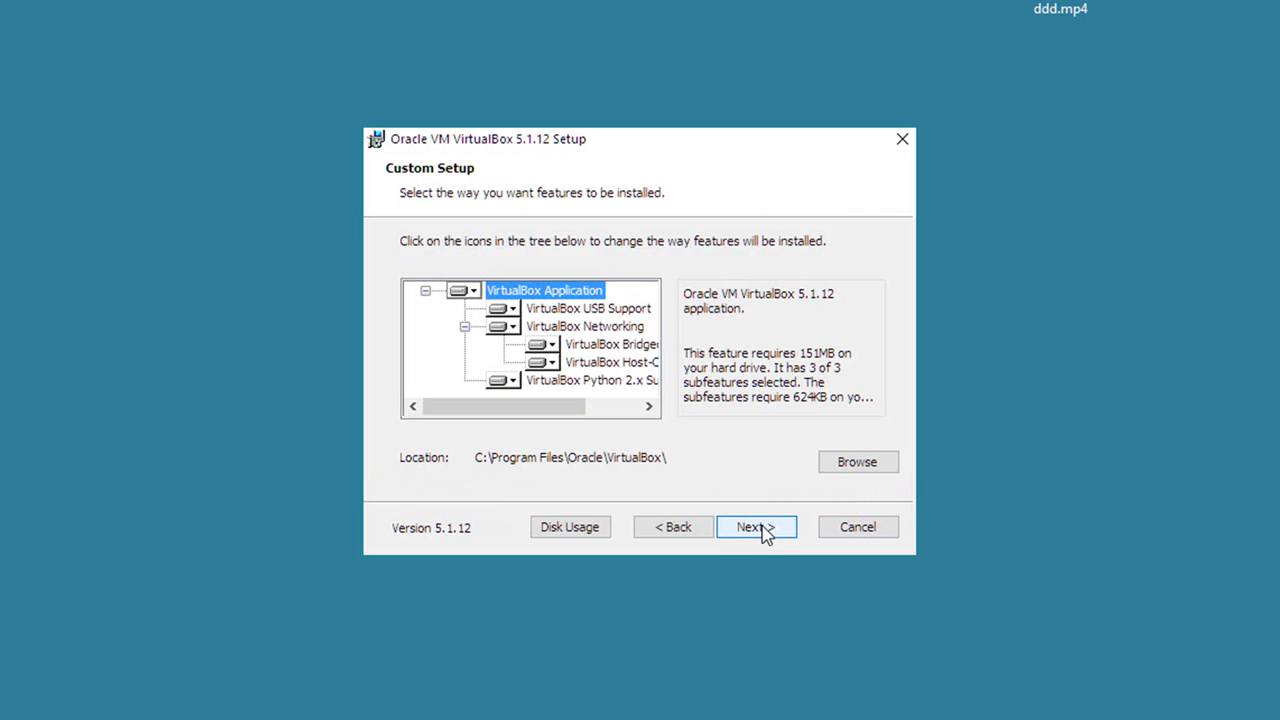
mouse_move(531, 411)
left_mouse_down()
mouse_move(646, 410)
mouse_move(508, 414)
left_mouse_up()
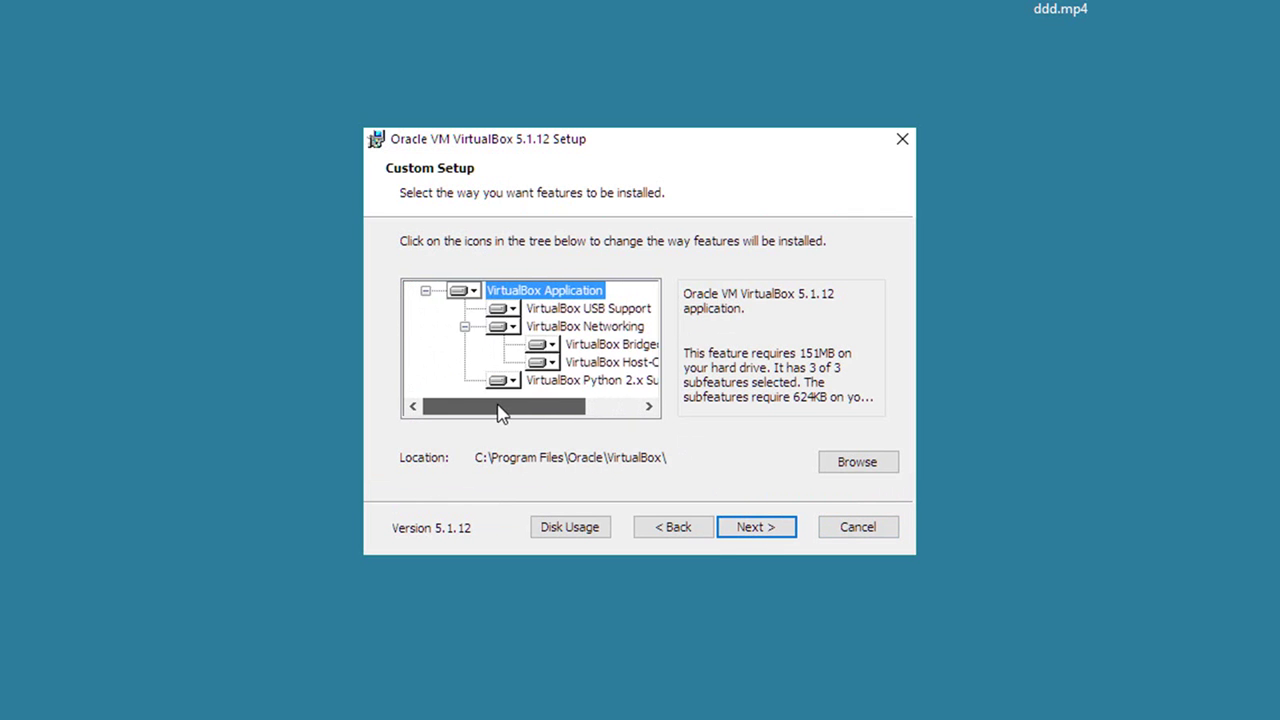
left_click(741, 533)
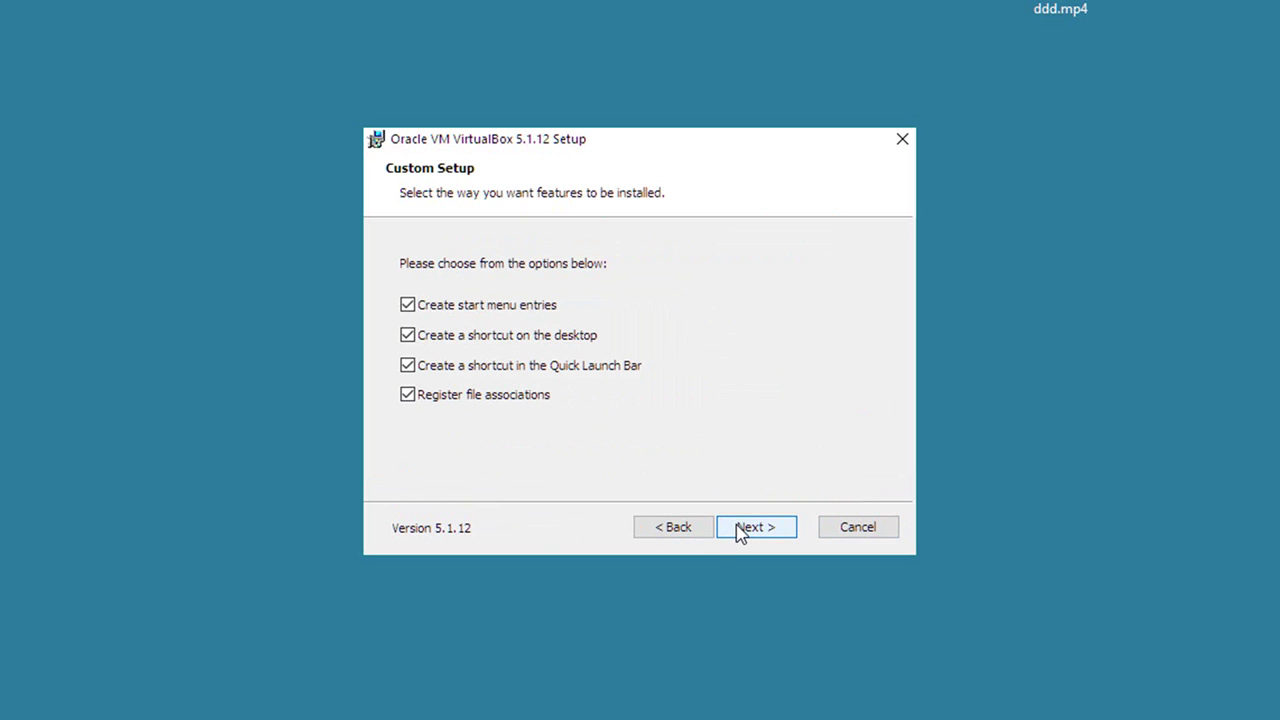
left_click(757, 531)
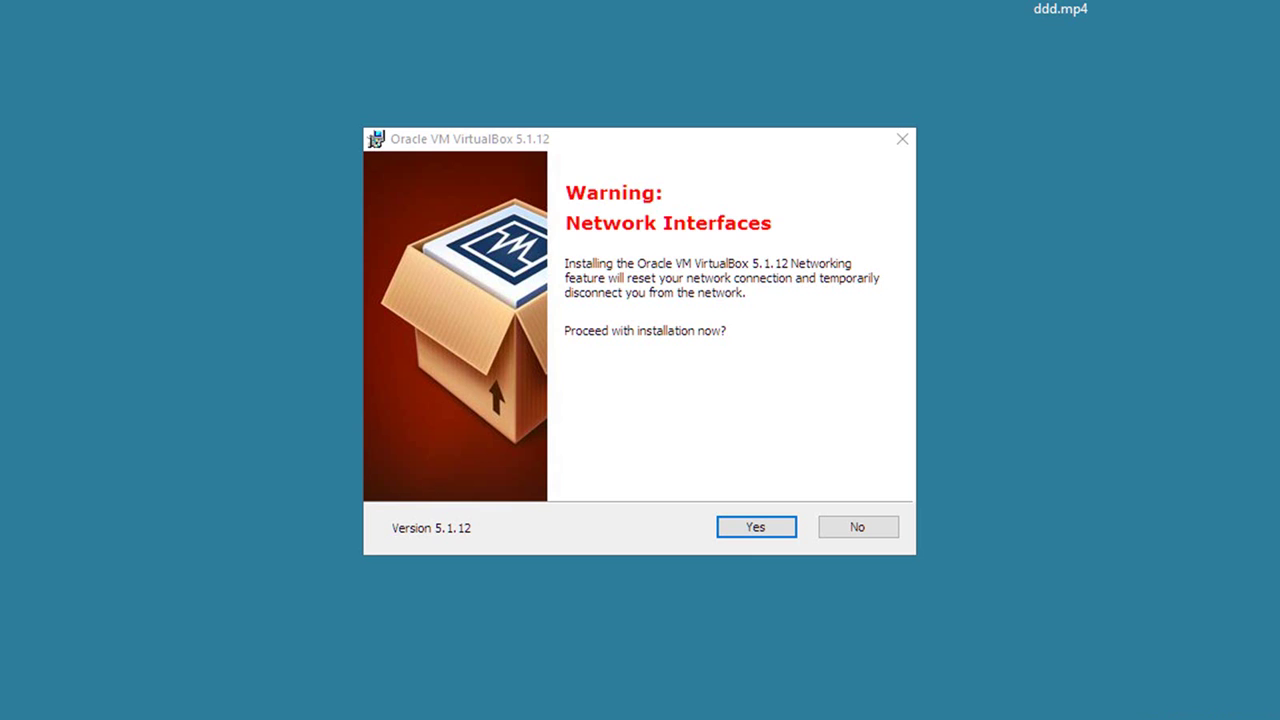
Step: Accept the network interfaces warning, install VirtualBox 5.1.12, and finish the setup with the option to start the program enabled
left_click(745, 530)
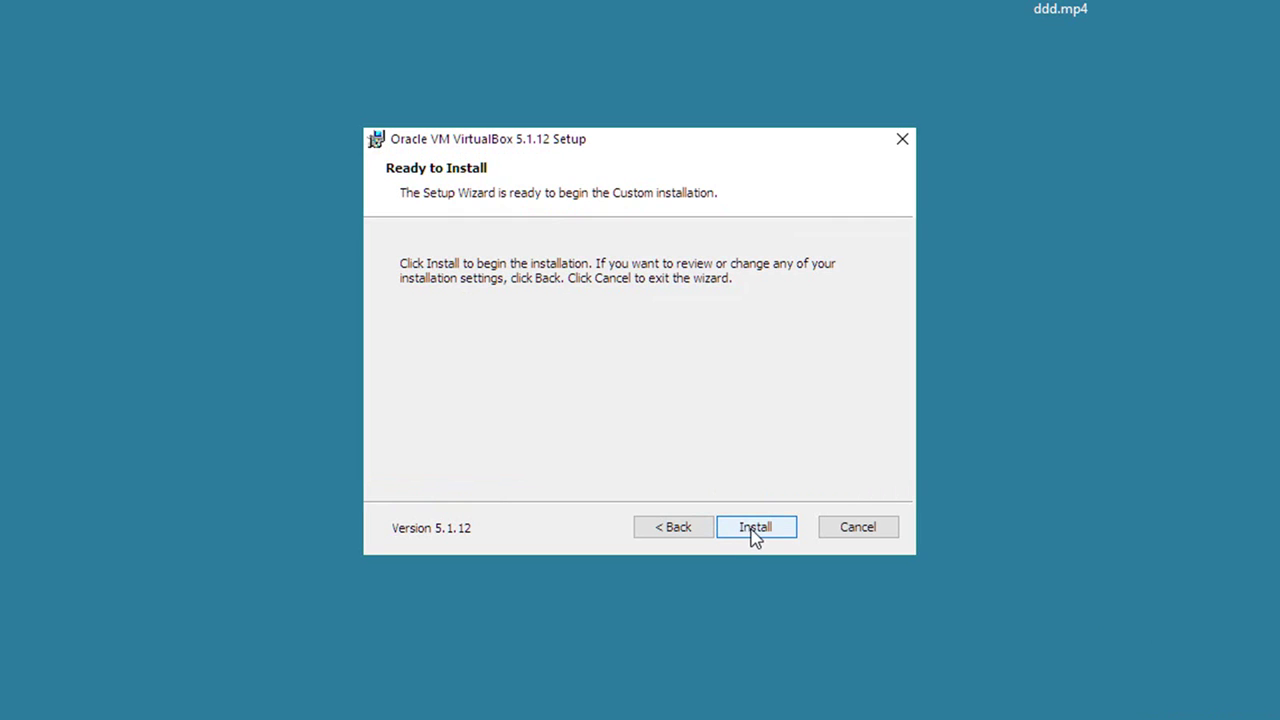
left_click(752, 533)
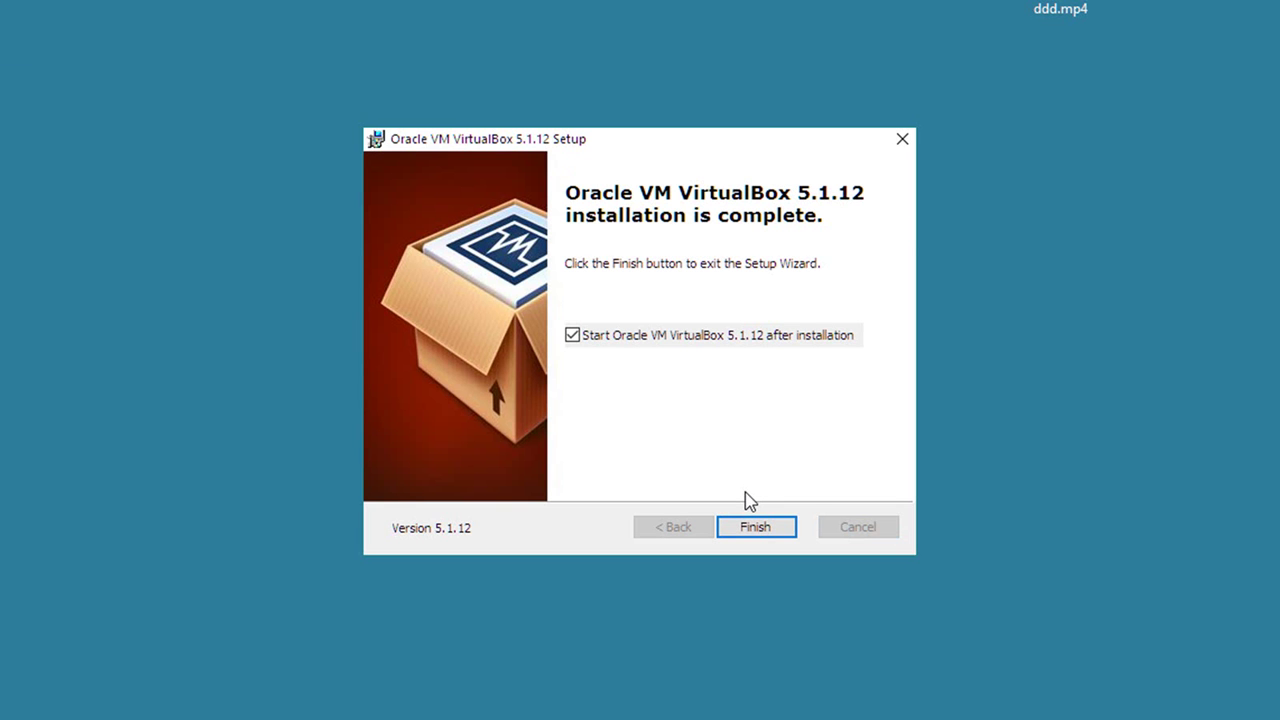
left_click(762, 533)
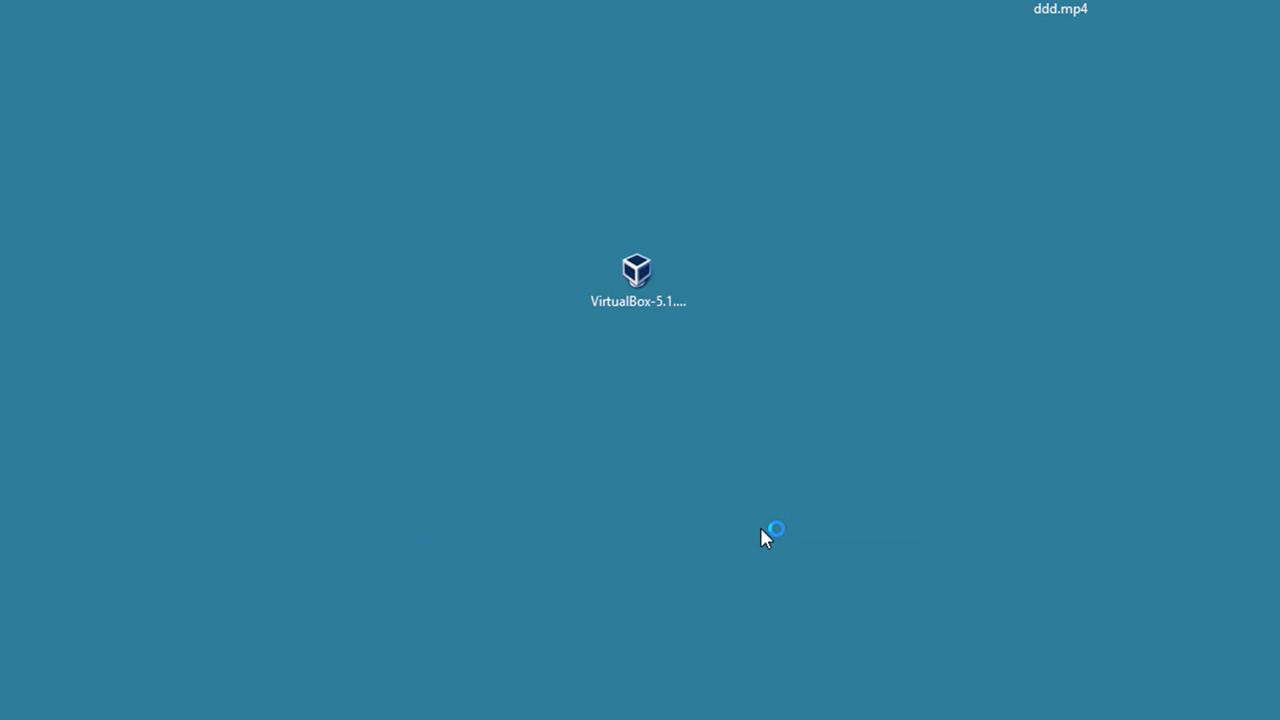
Step: Start creating a new virtual machine with Microsoft Windows as its operating system type
left_click_drag(660, 309, 629, 91)
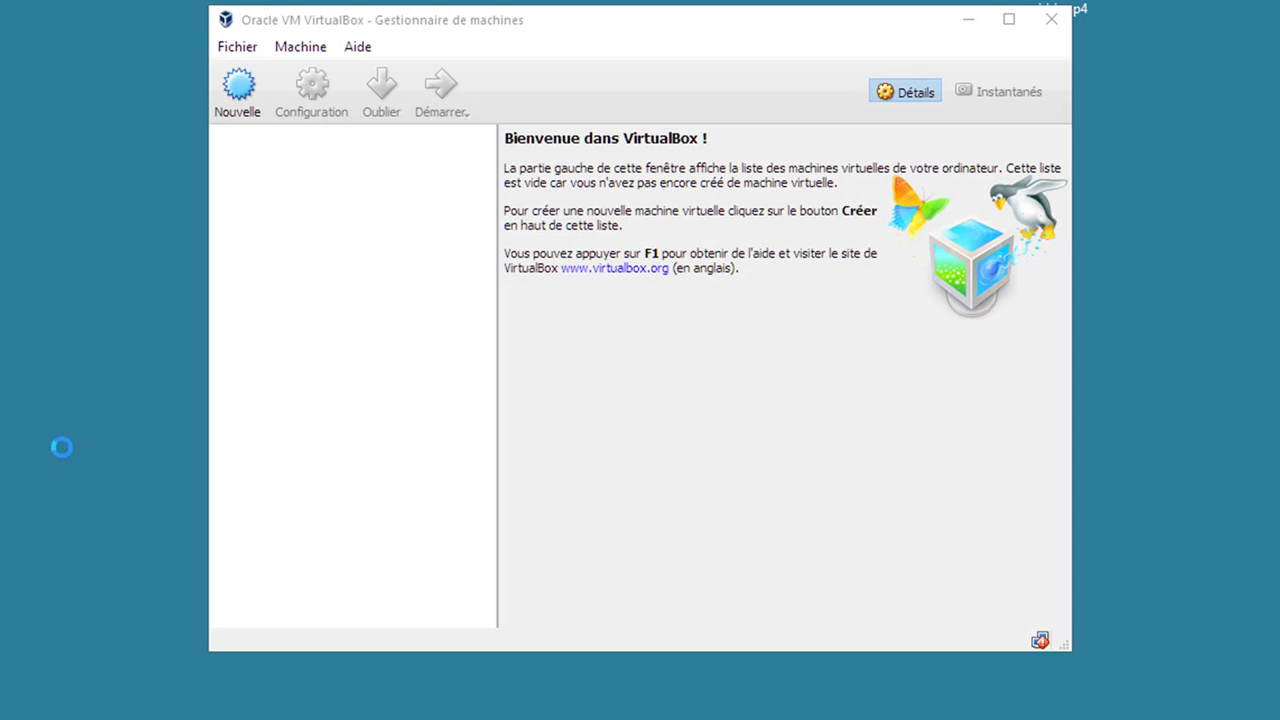
left_click_drag(760, 36, 780, 57)
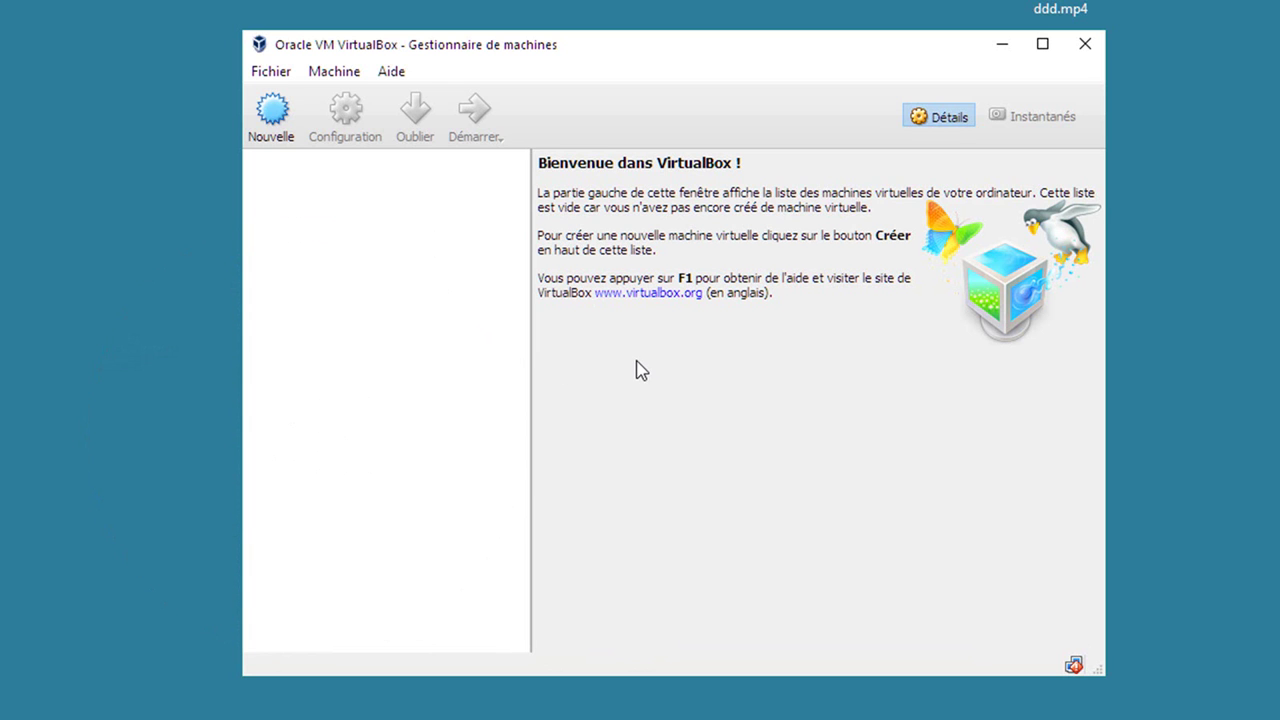
left_click(273, 112)
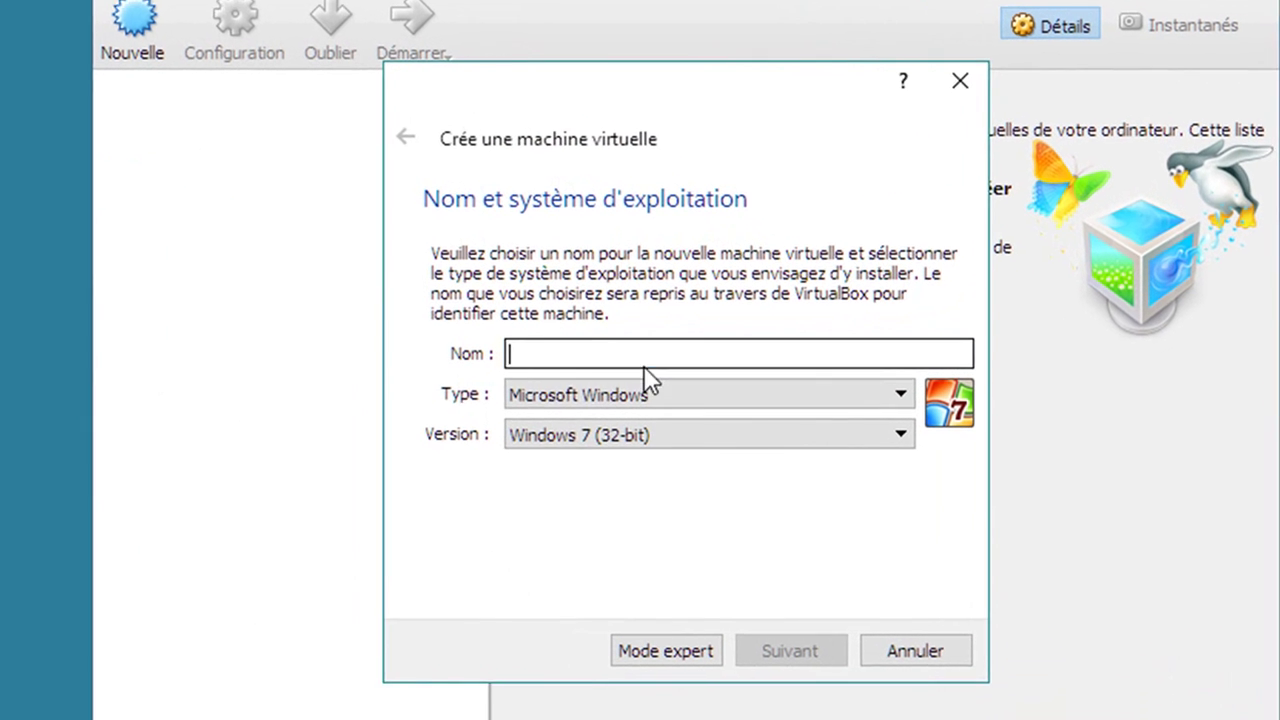
left_click(719, 397)
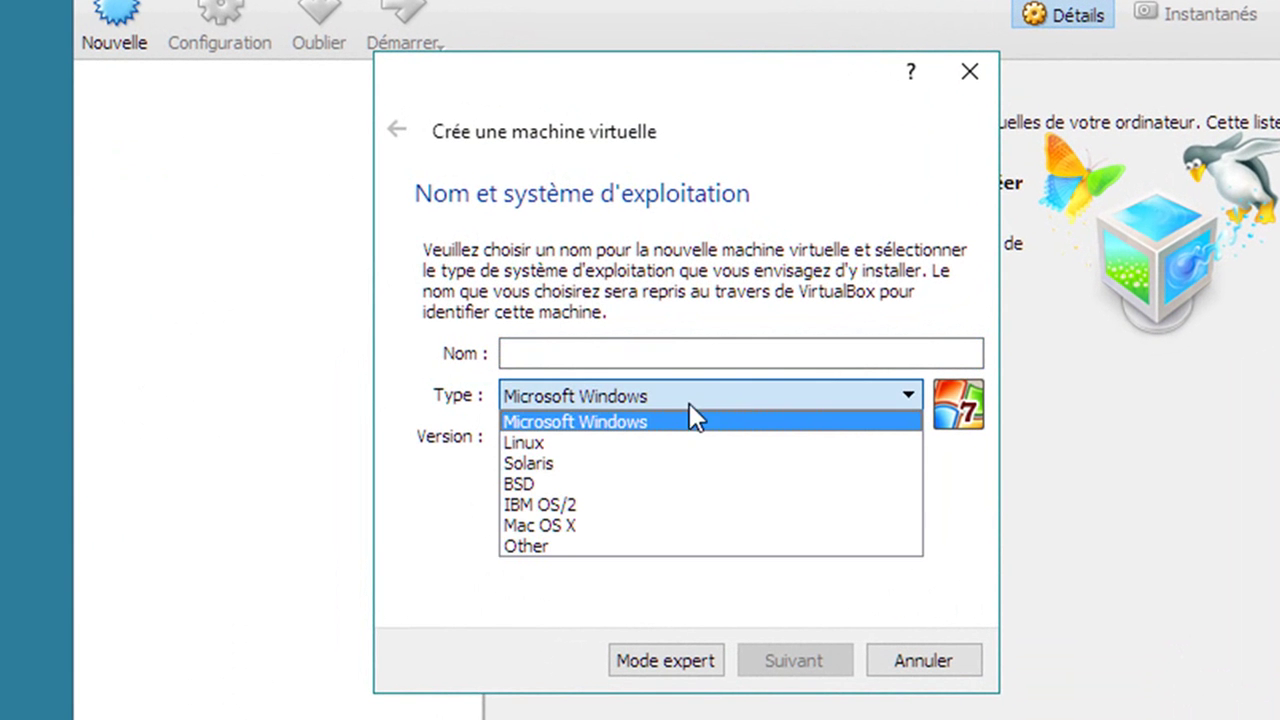
left_click(665, 418)
left_click(681, 389)
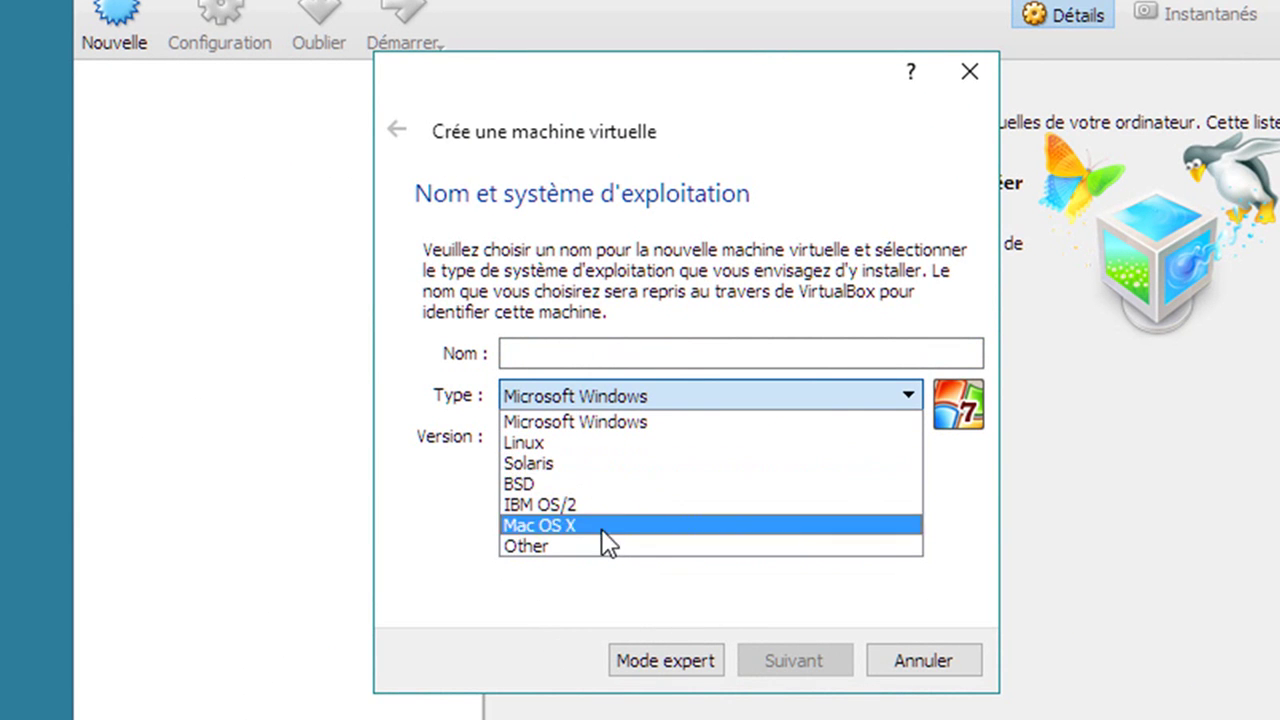
left_click(657, 420)
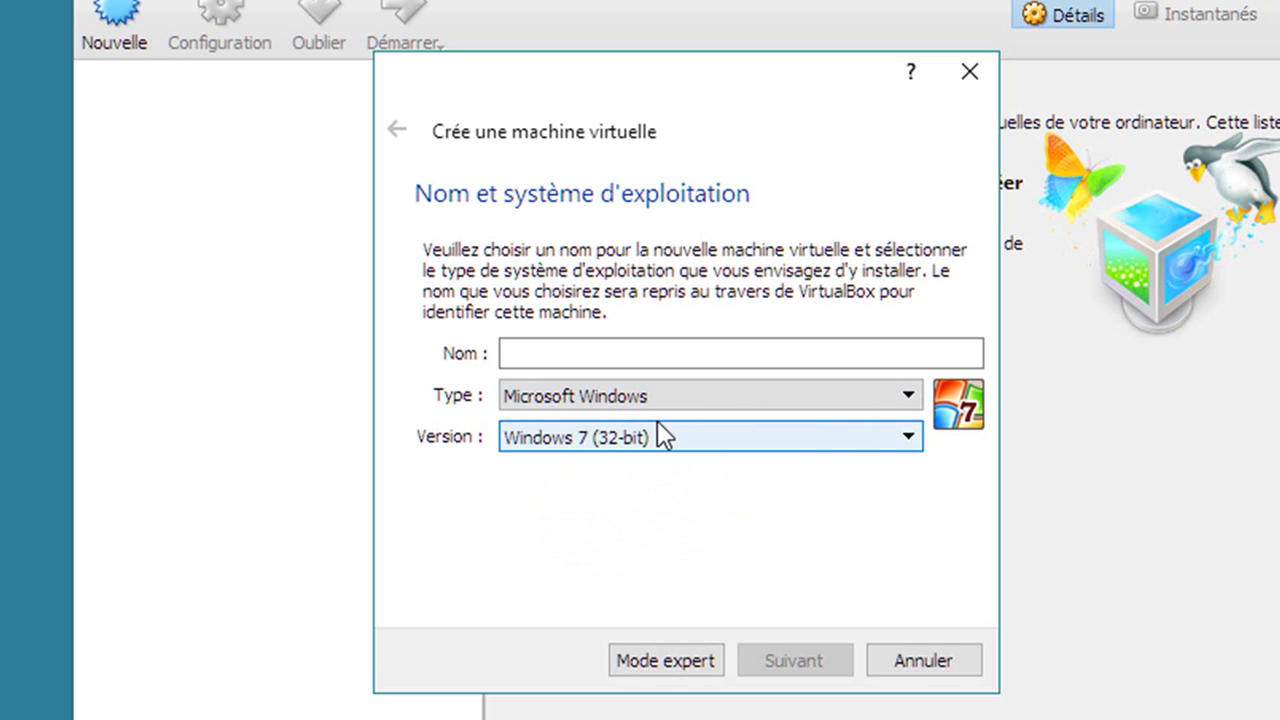
Step: Set the machine's version to Windows 7 (32-bit), name it "win 7", and continue to the memory settings
left_click(711, 446)
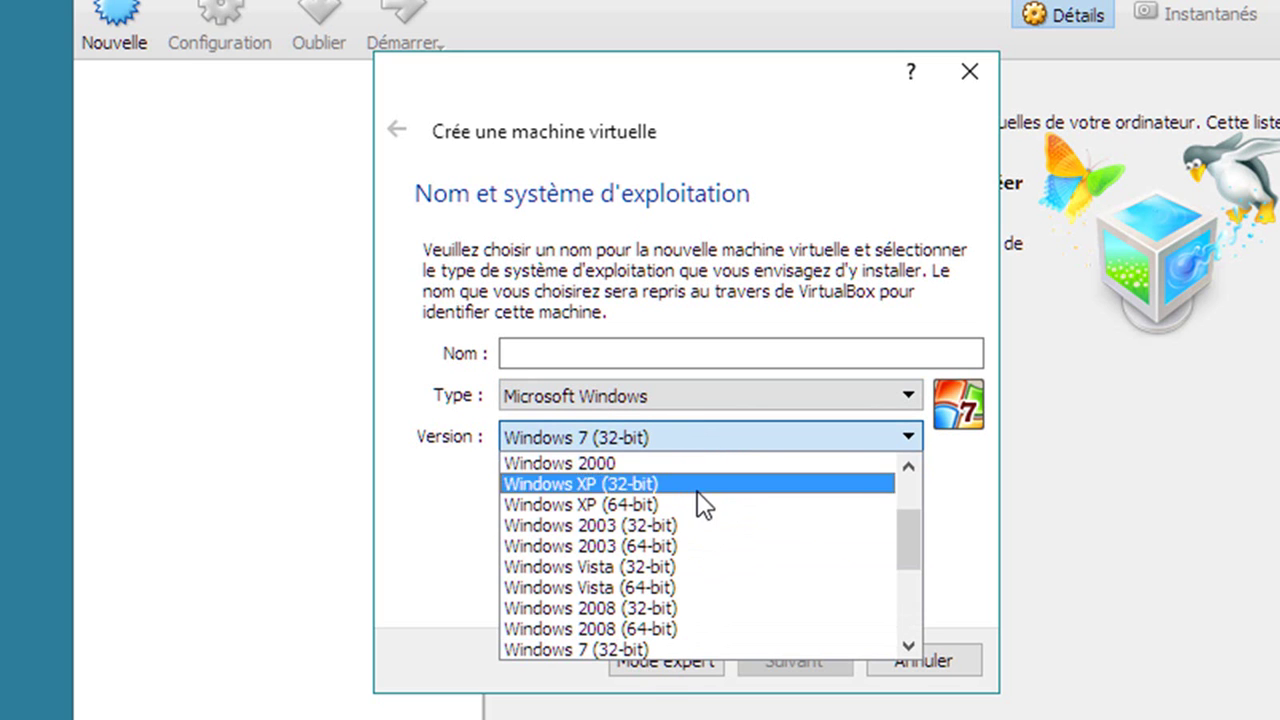
scroll(922, 590, "down", 1)
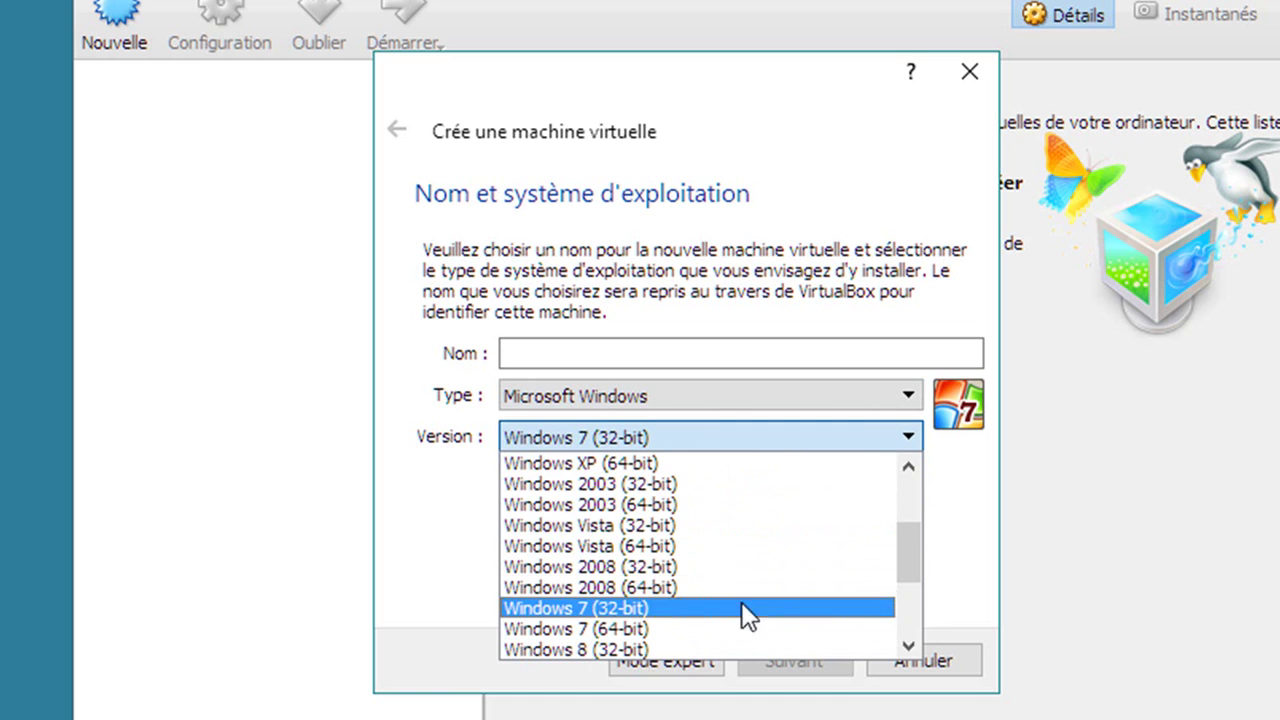
left_click(694, 610)
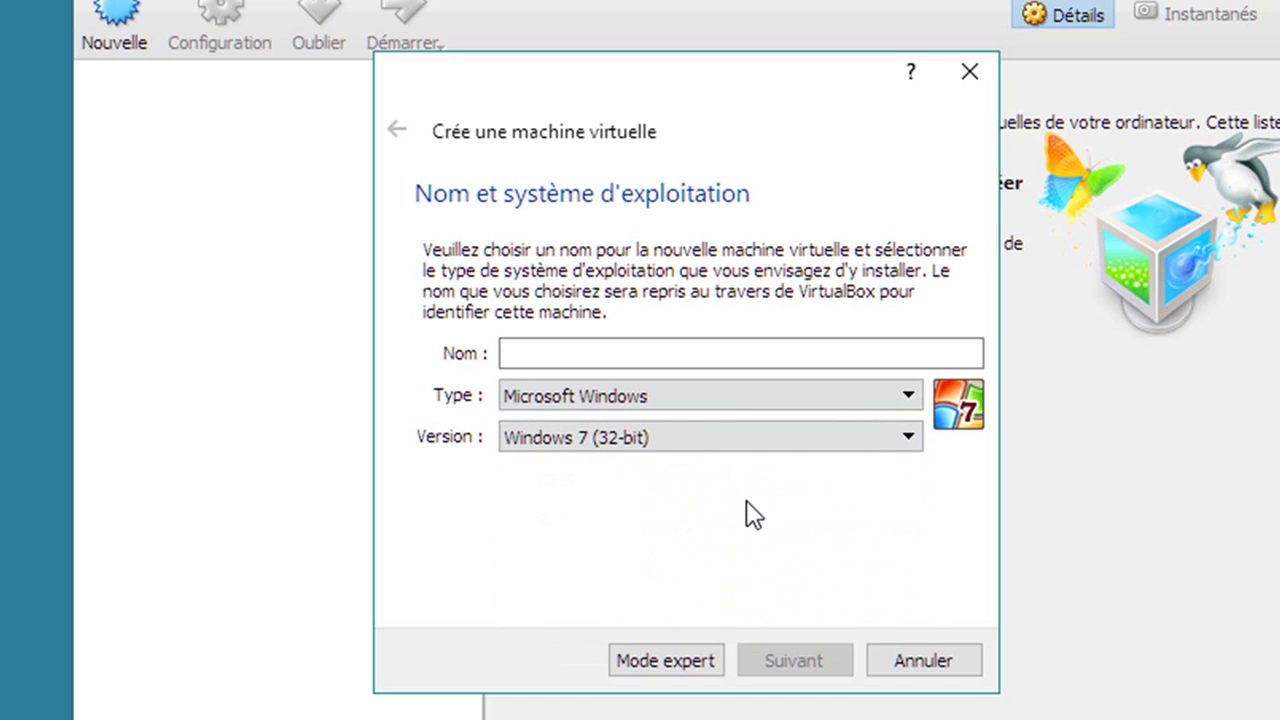
left_click(710, 355)
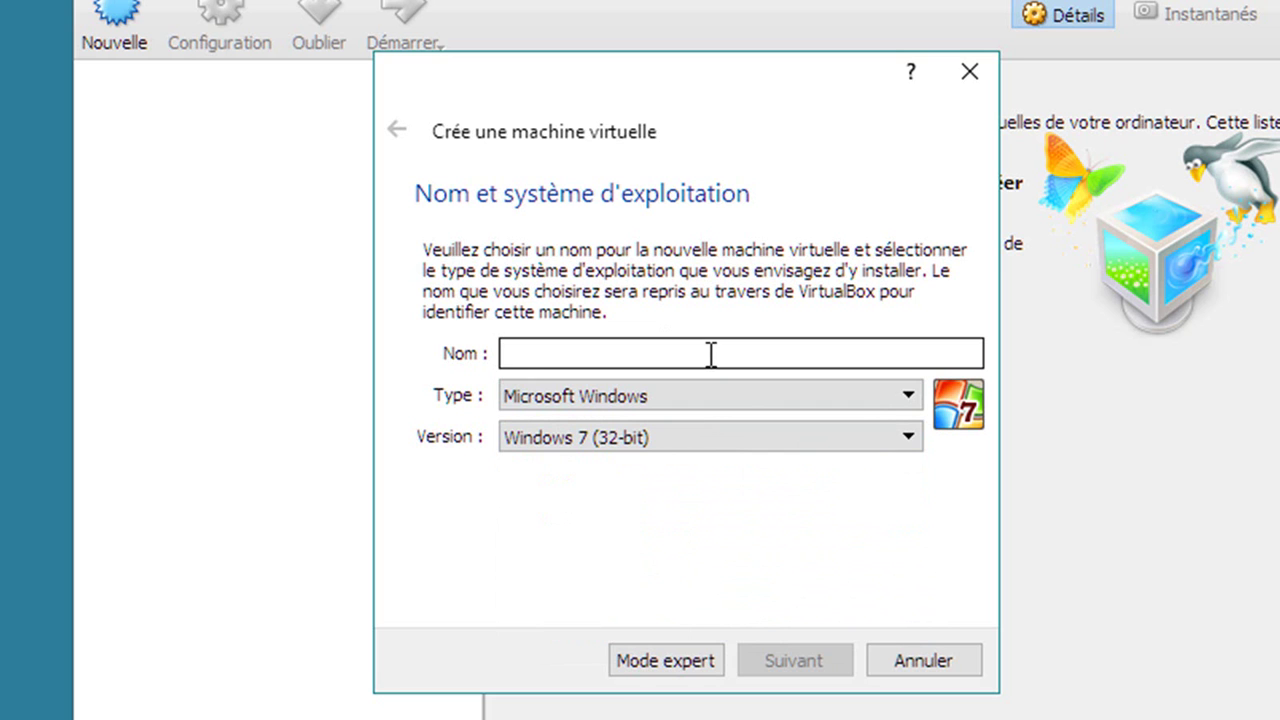
type("win")
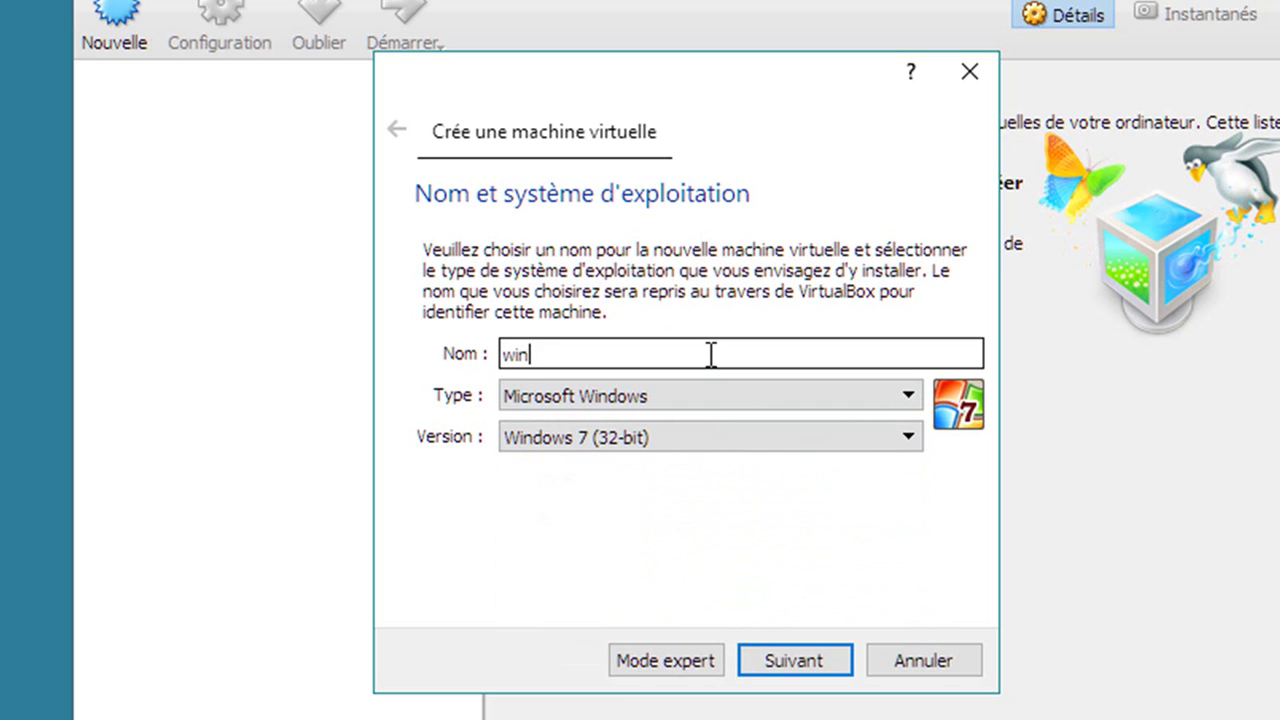
type(" 7")
left_click(800, 662)
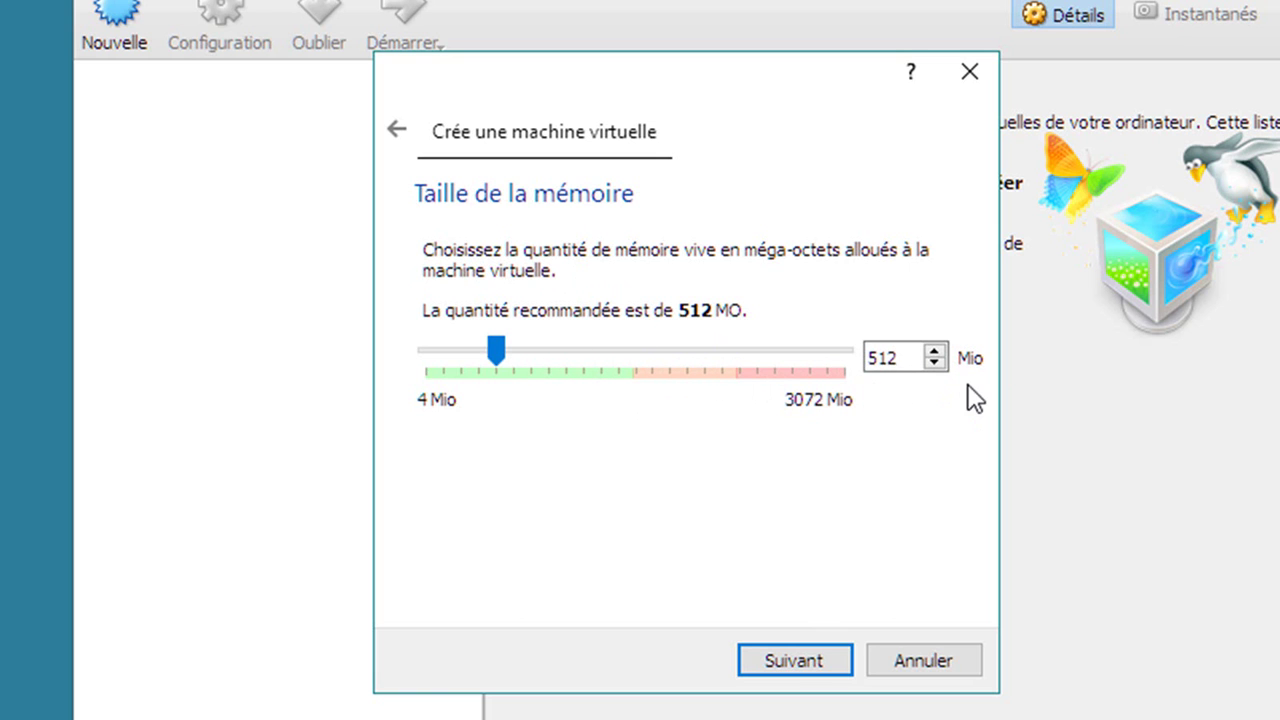
Step: Keep 512 MB of memory and create a new dynamically allocated virtual hard disk in VDI format
left_click(806, 658)
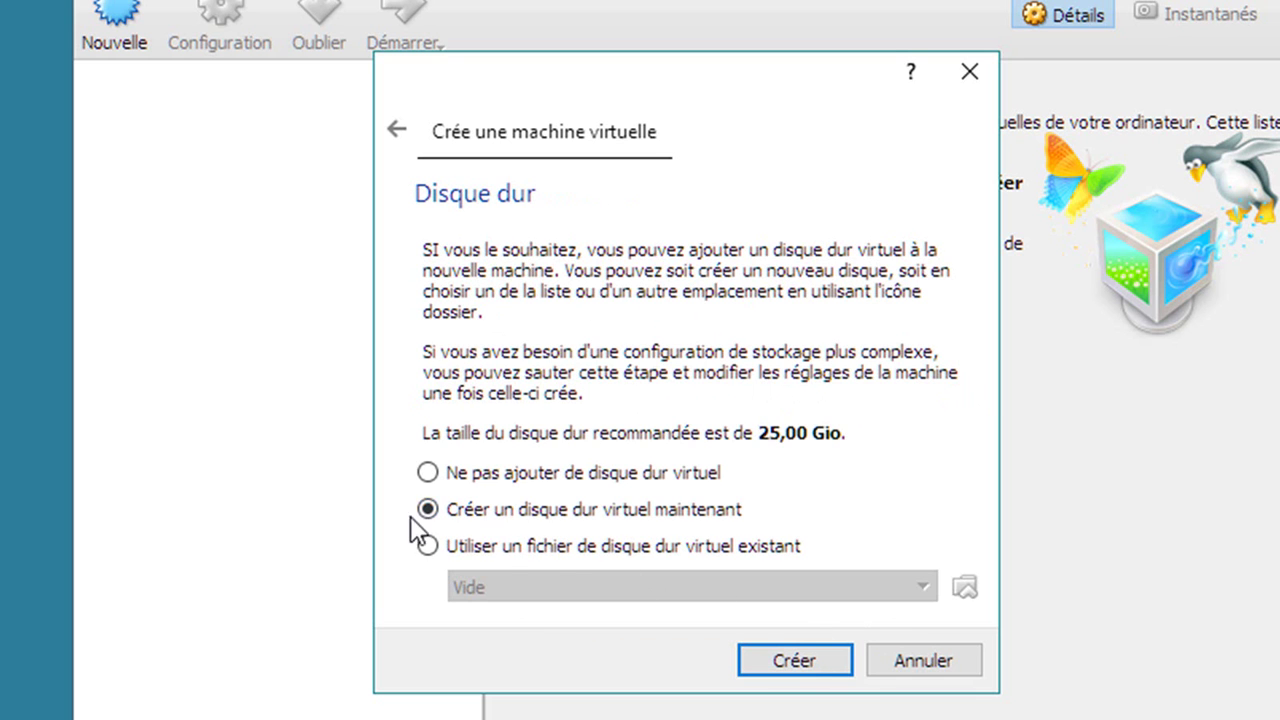
left_click(803, 668)
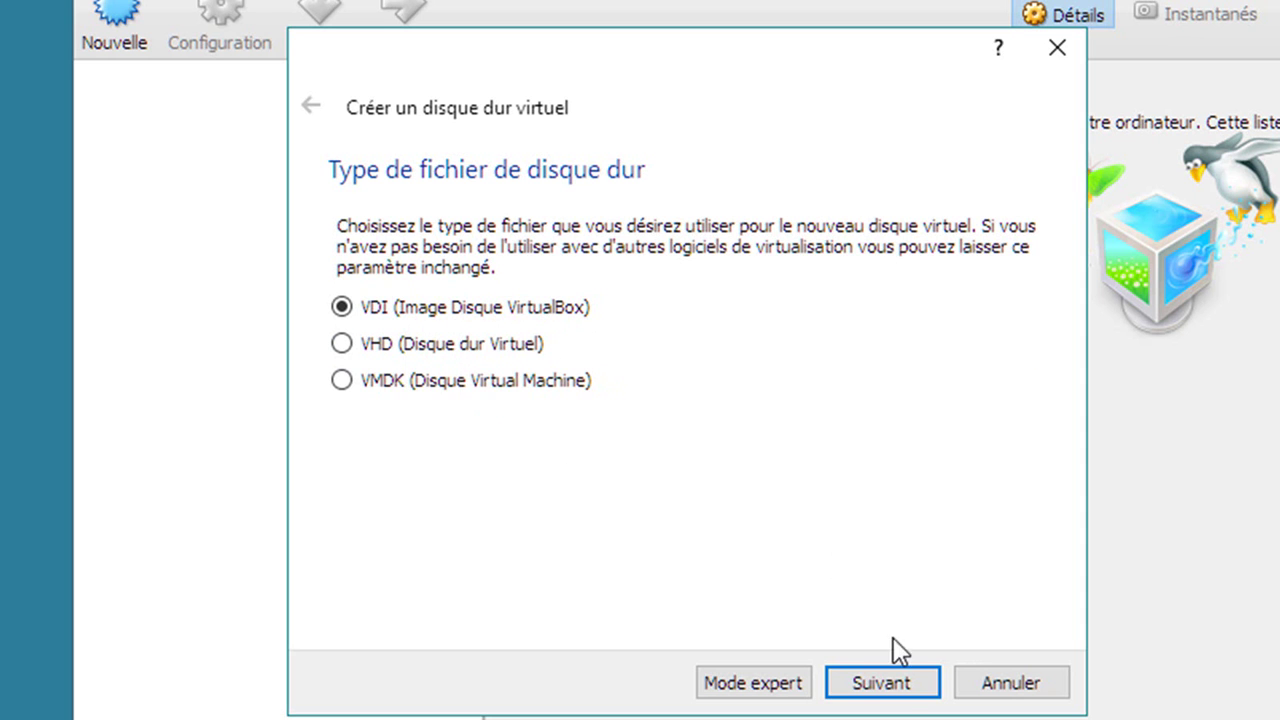
left_click(895, 688)
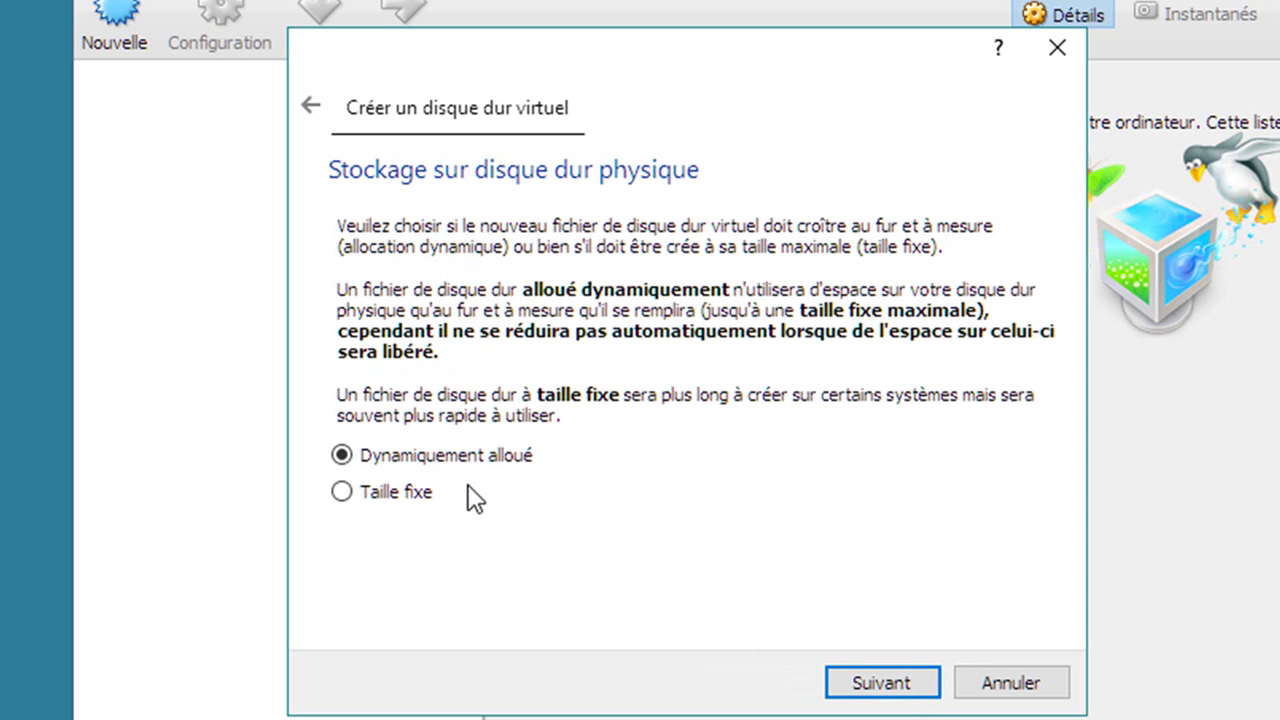
left_click(880, 682)
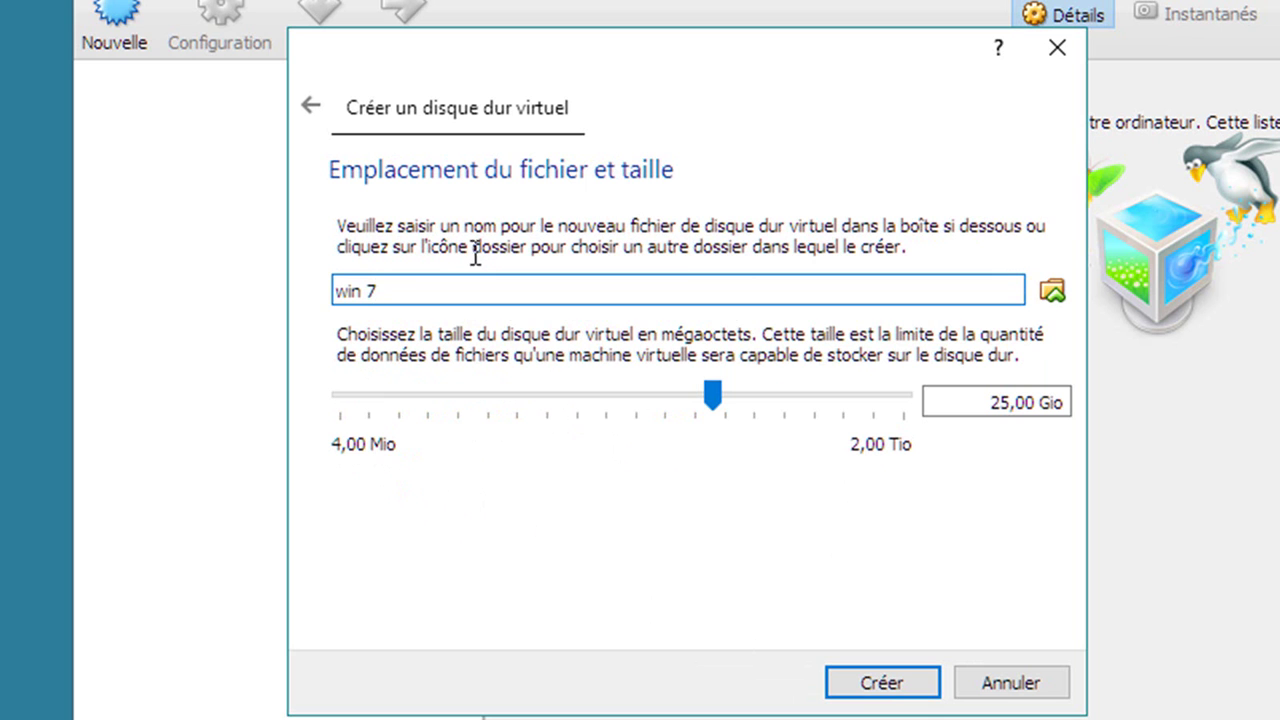
Step: Save the virtual disk as win 7.vdi in the machine's default folder and create it with a size of 25,00 Gio
left_click(1053, 290)
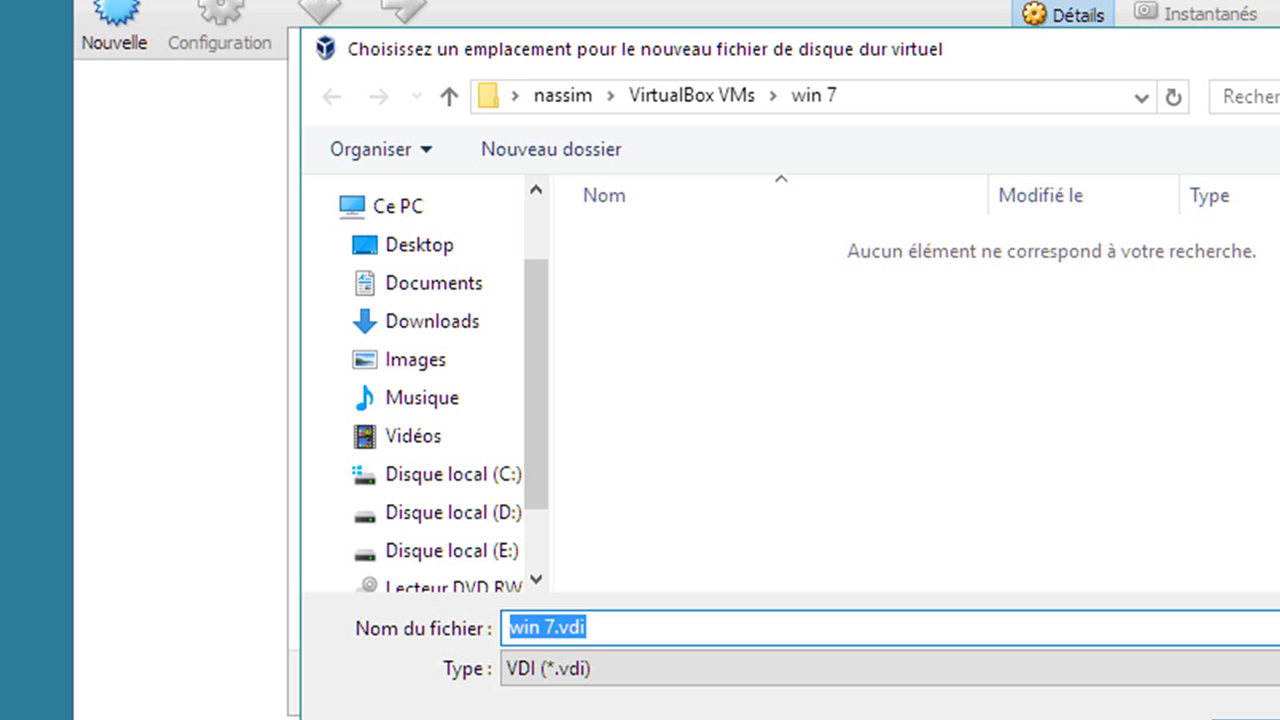
key("Return")
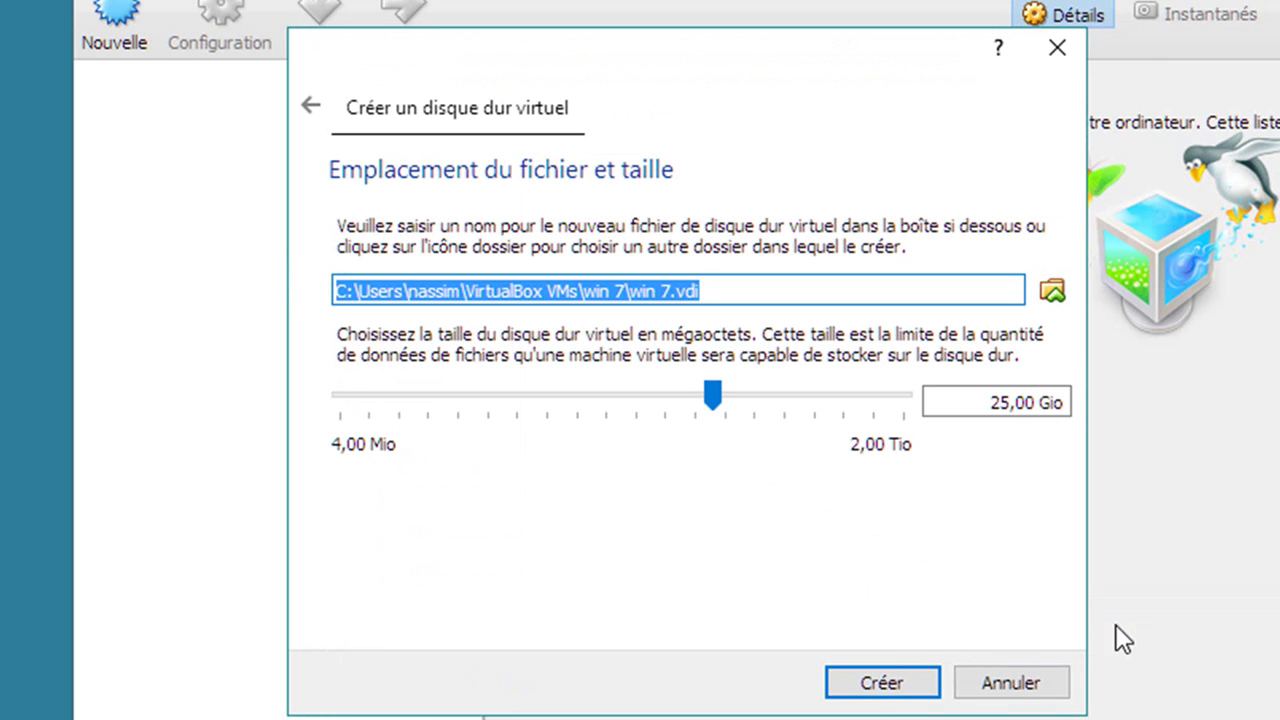
left_click(878, 686)
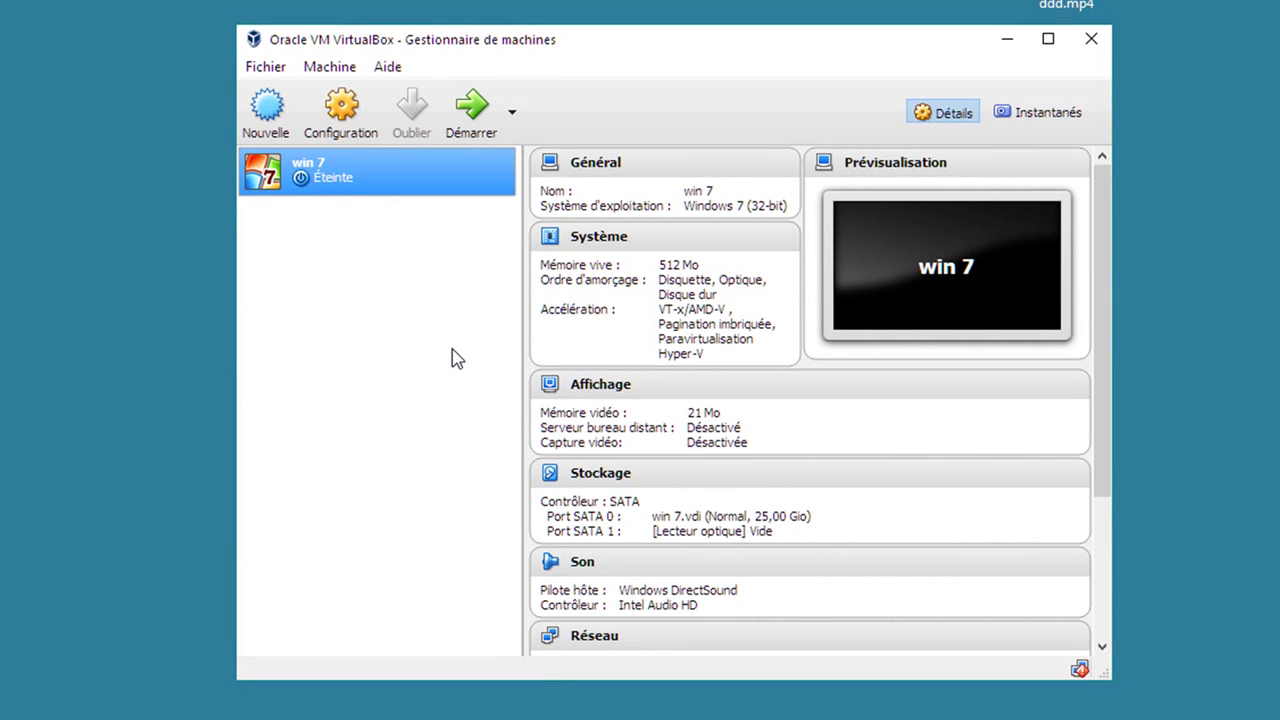
Step: Start the win 7 virtual machine with the host drive "F:" as its startup disk
double_click(333, 178)
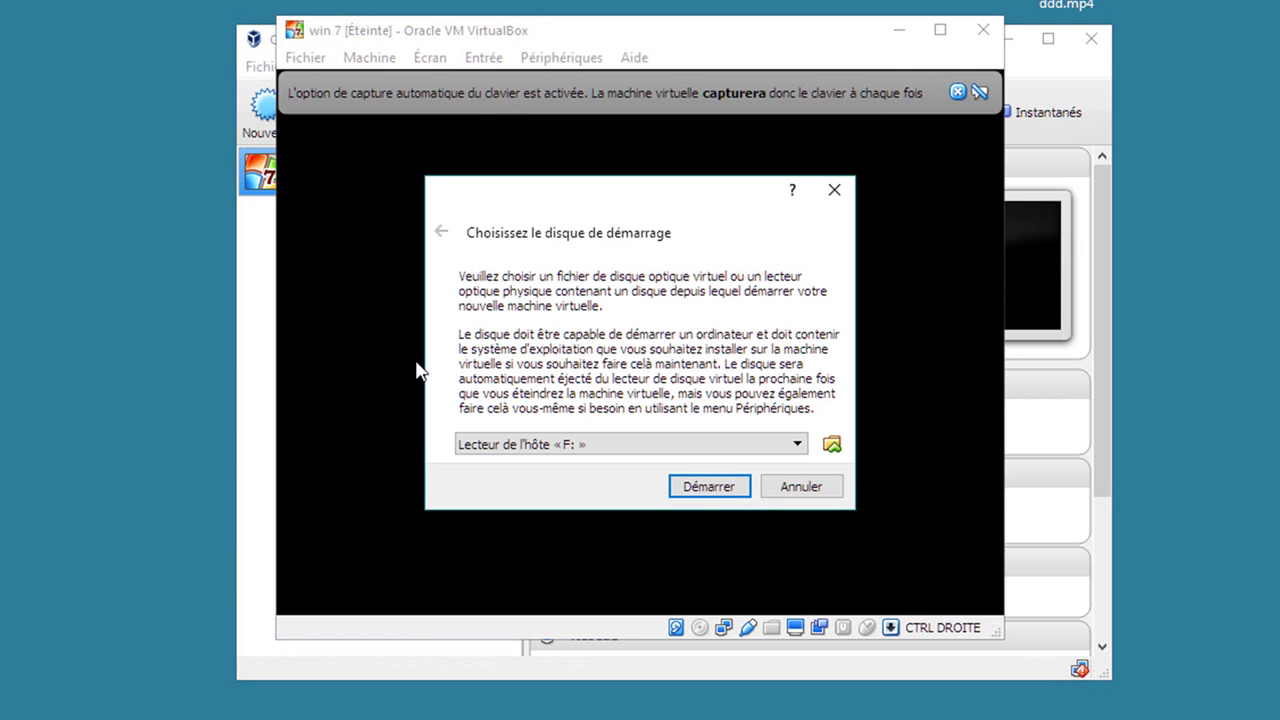
left_click(824, 445)
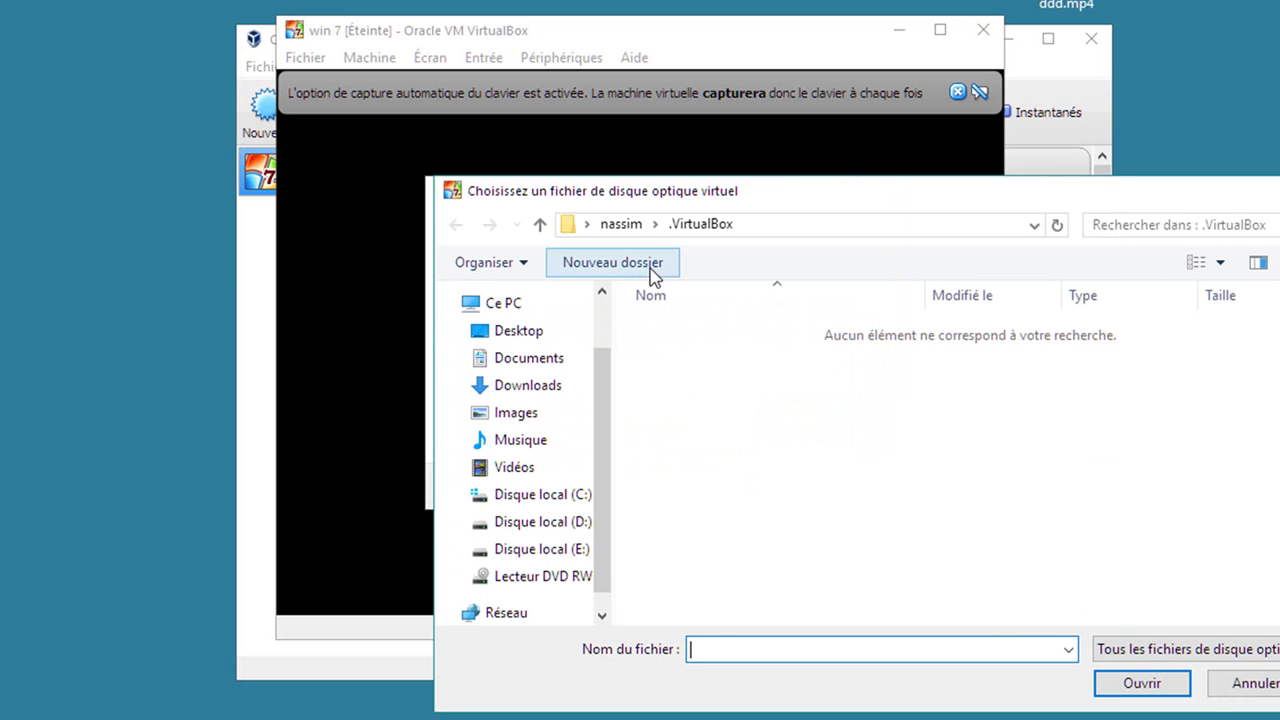
left_click(1250, 683)
left_click(796, 447)
left_click(796, 446)
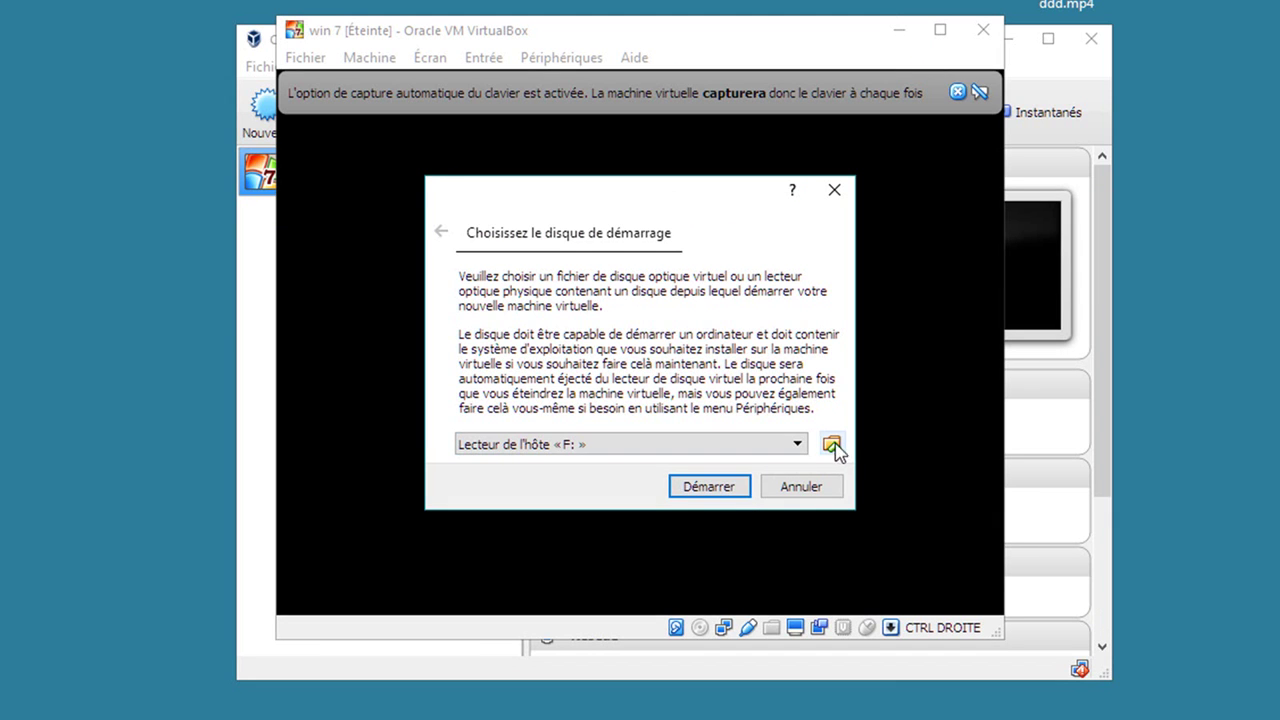
left_click(710, 487)
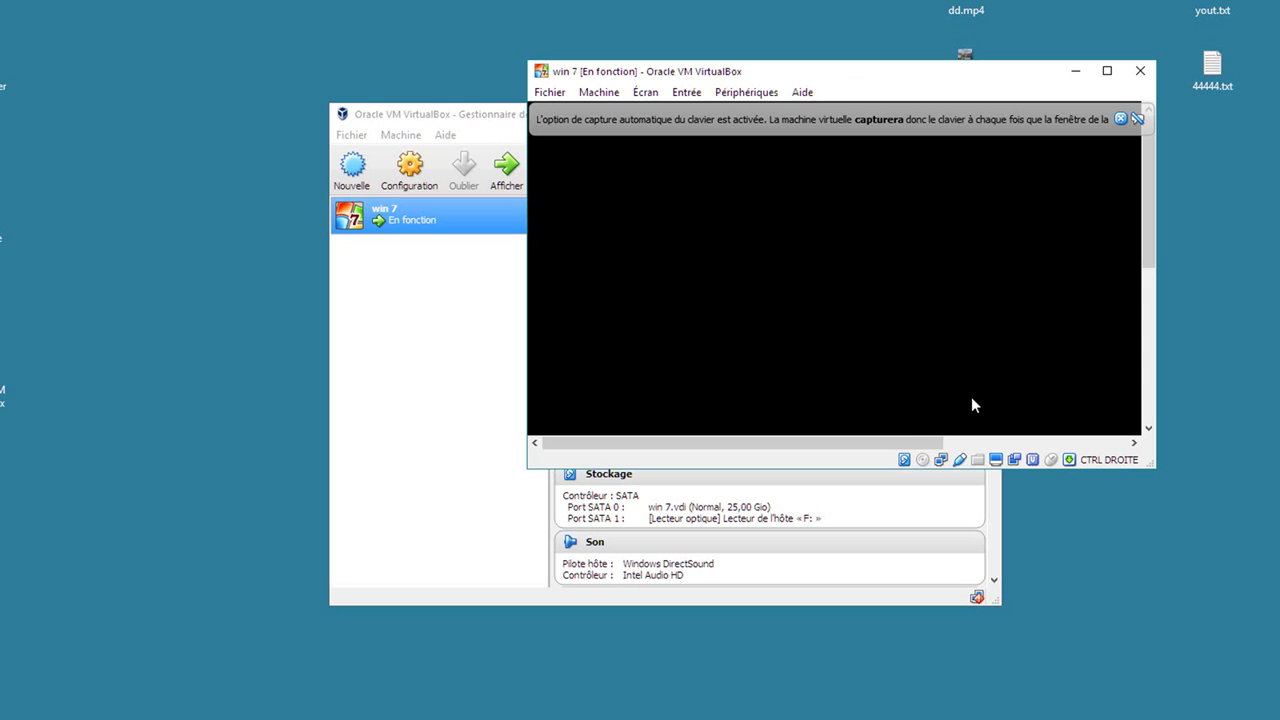
Step: Reposition the running win 7 virtual machine window and enlarge it to fit the guest display
left_click_drag(936, 442, 895, 375)
left_click_drag(822, 72, 760, 22)
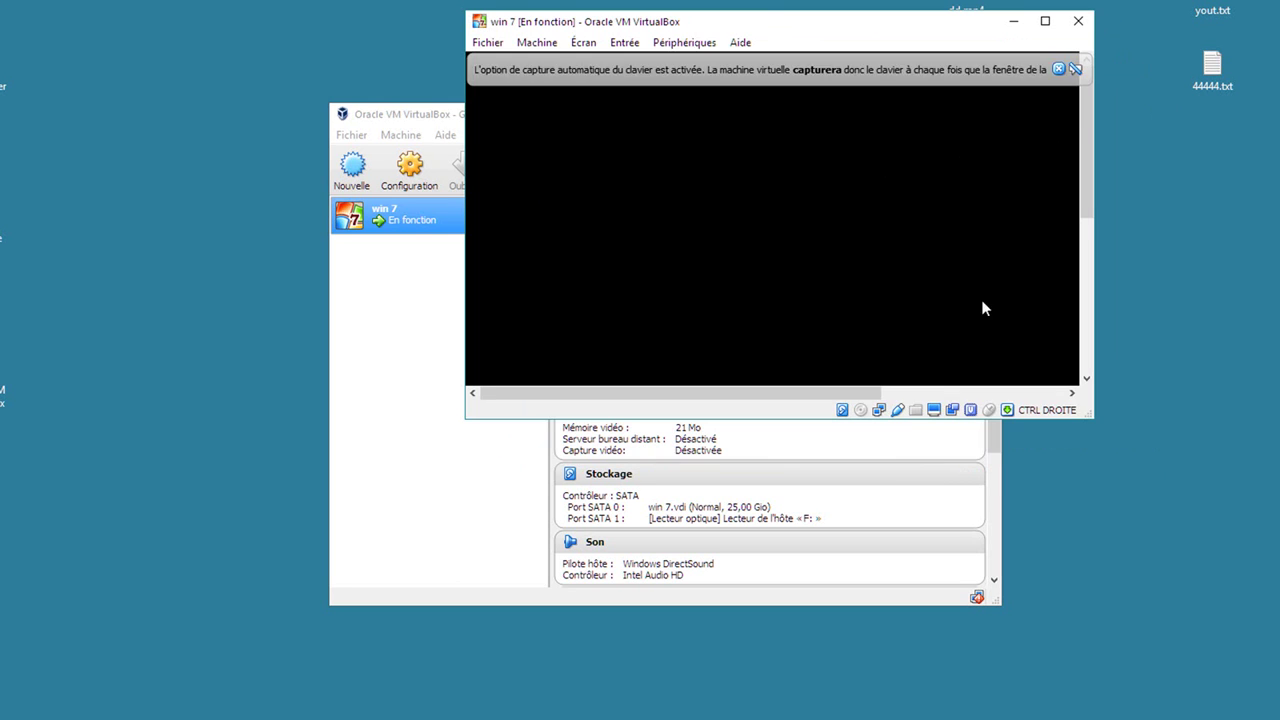
left_click_drag(1090, 419, 1276, 634)
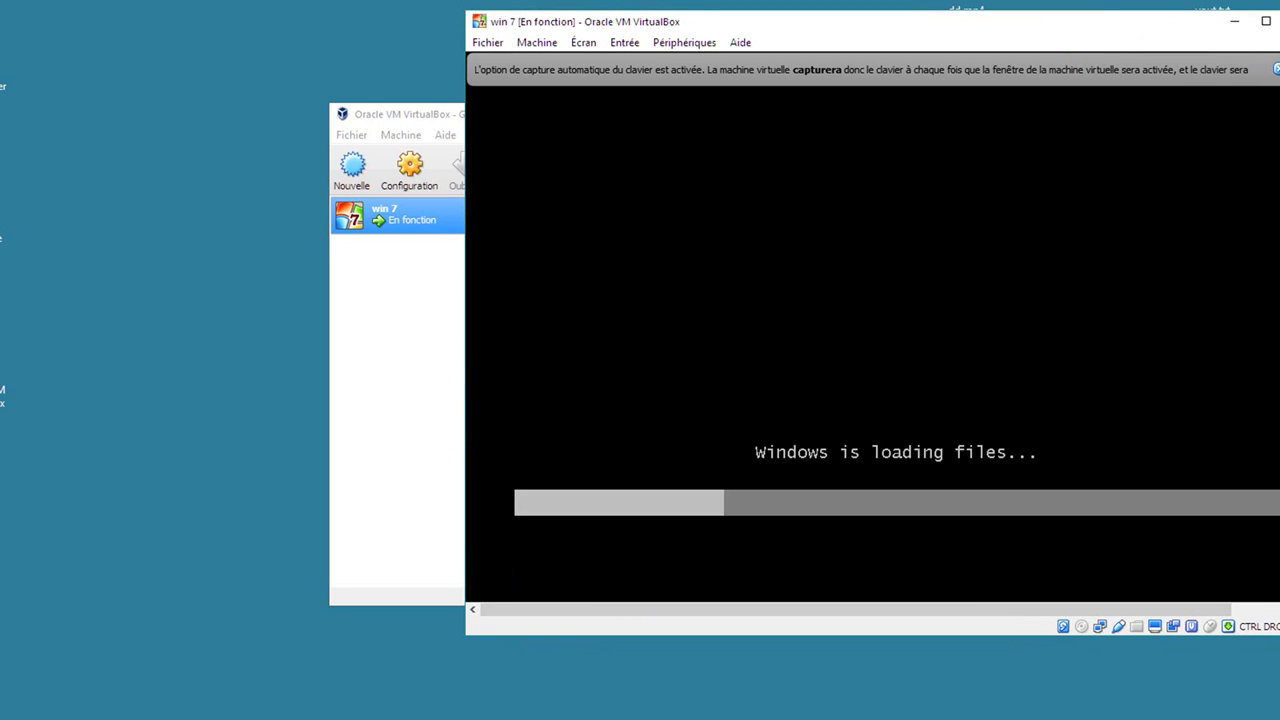
left_click_drag(1078, 25, 990, 0)
left_click_drag(1222, 596, 1279, 700)
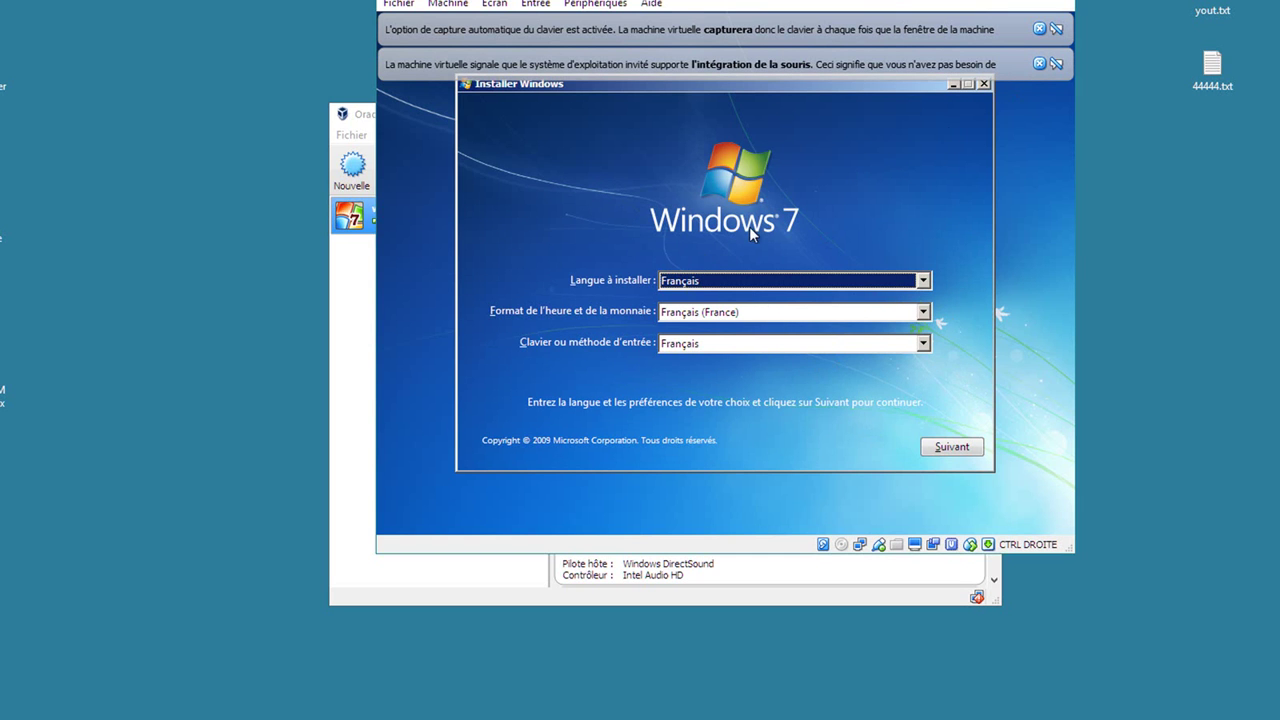
Step: Keep Français as the language, regional format and keyboard, and start installing Windows 7
left_click(785, 281)
left_click(785, 281)
left_click(951, 447)
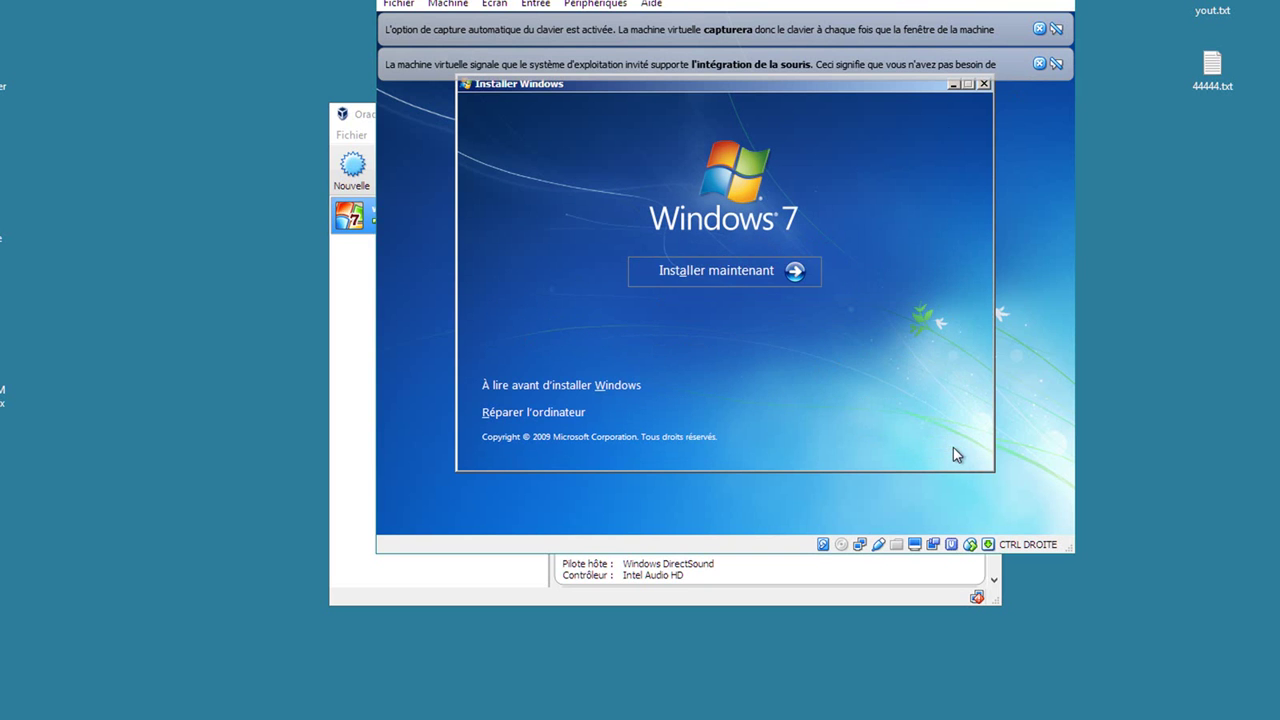
left_click(712, 271)
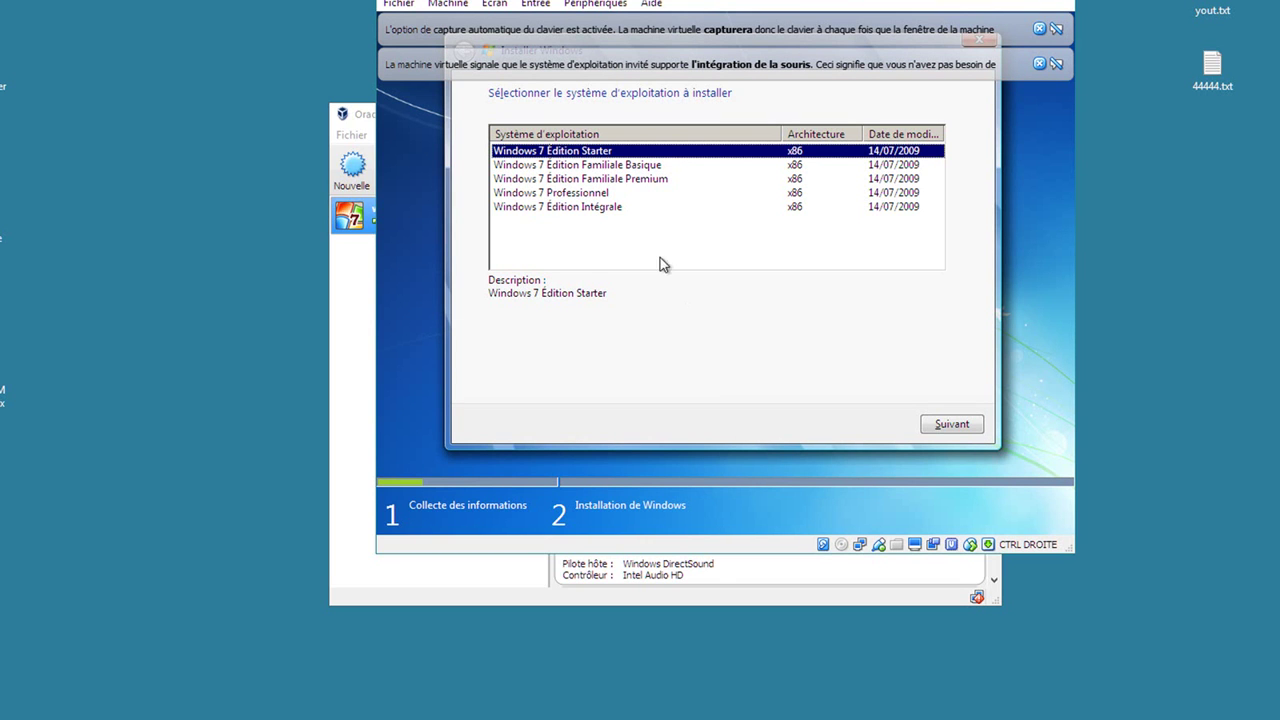
Step: Choose Windows 7 Professionnel as the edition to install and accept its licence terms
left_click(568, 195)
left_click(943, 423)
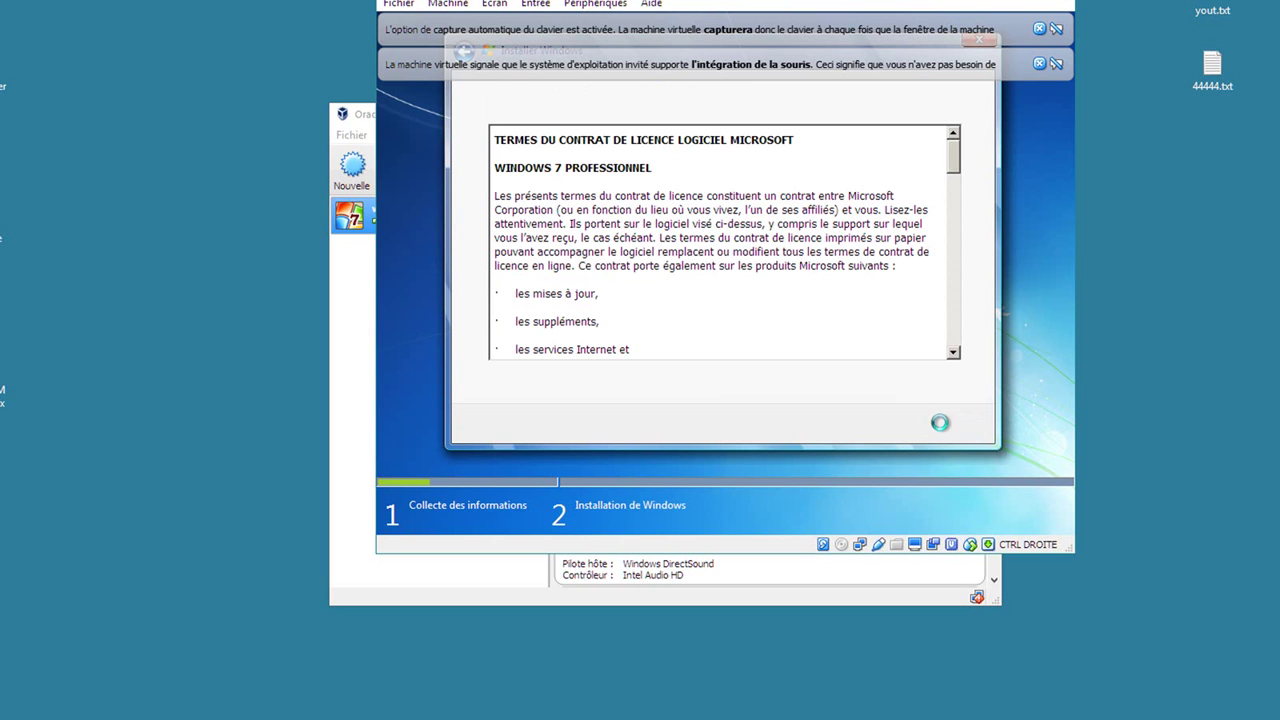
left_click(566, 387)
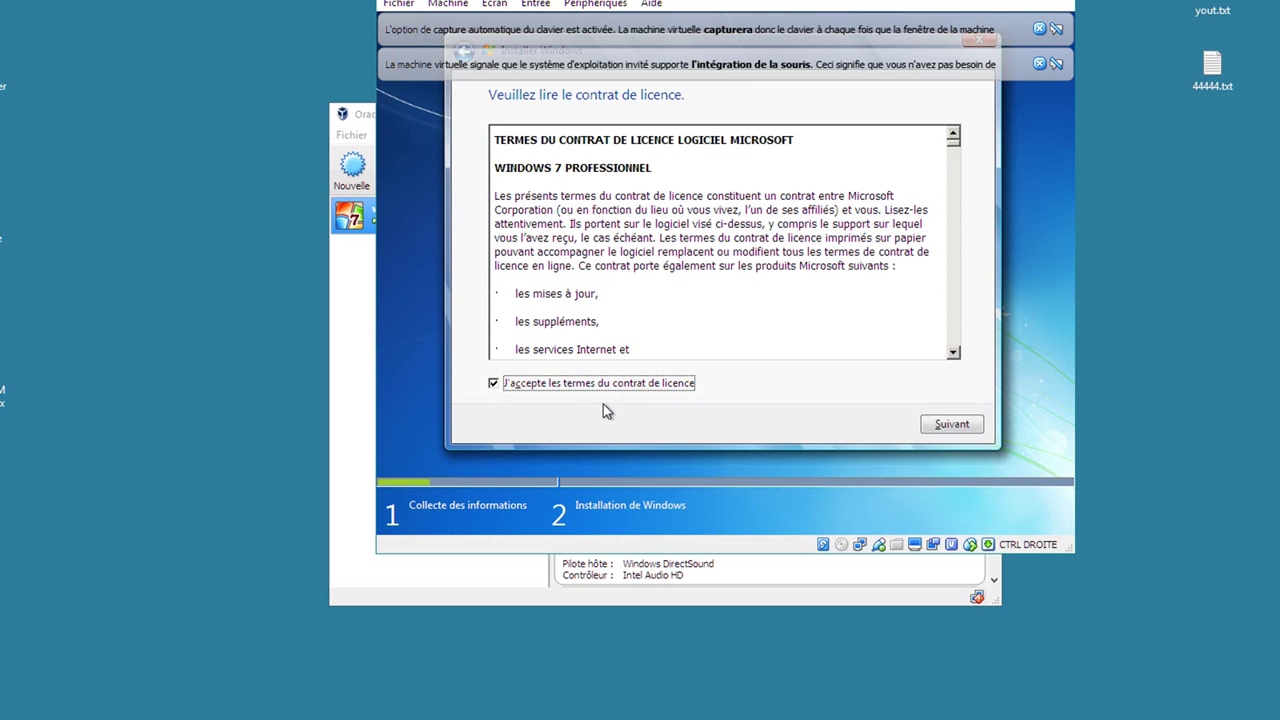
left_click(945, 424)
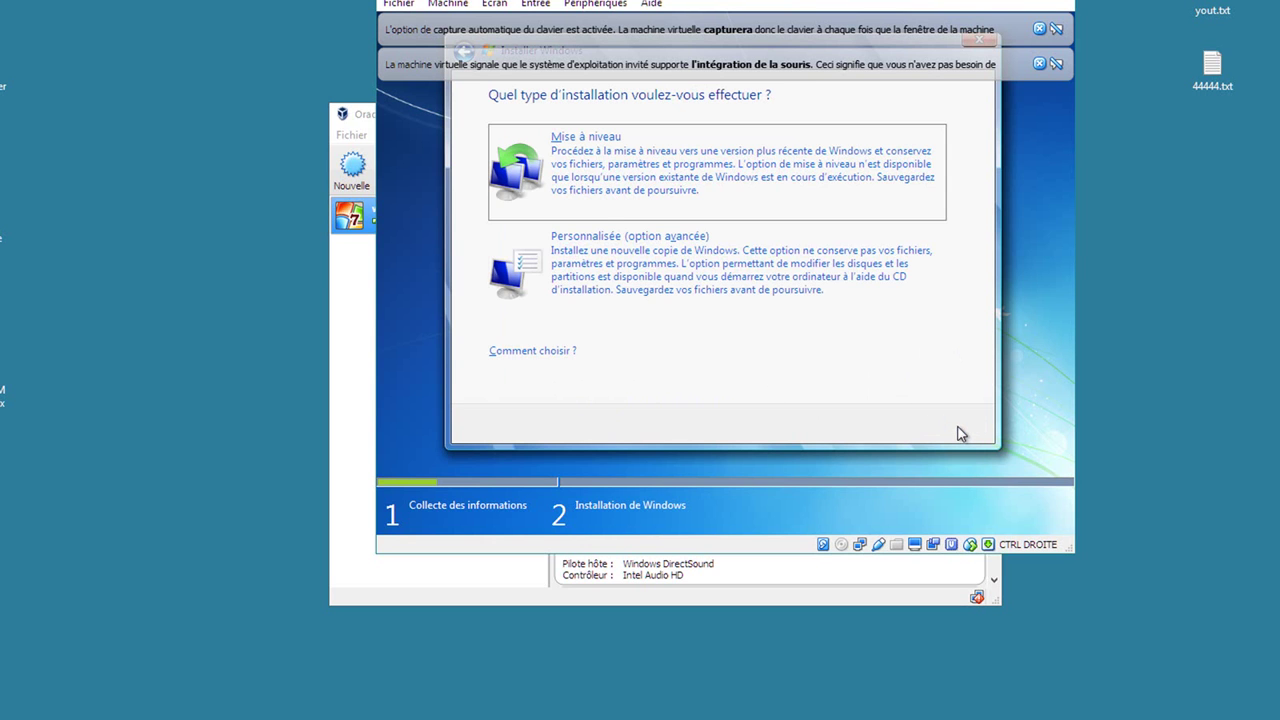
Step: Choose the Personnalisée (option avancée) installation and install Windows on the unallocated space of disk 0
left_click(662, 268)
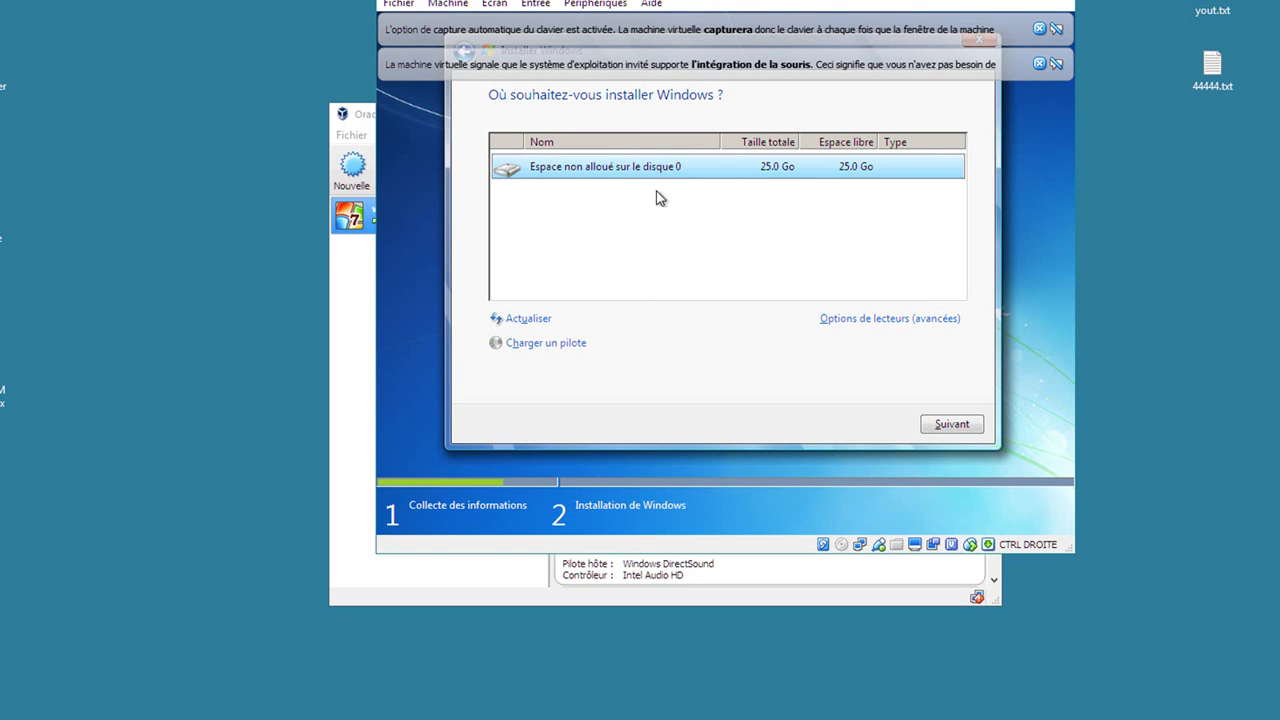
left_click(948, 427)
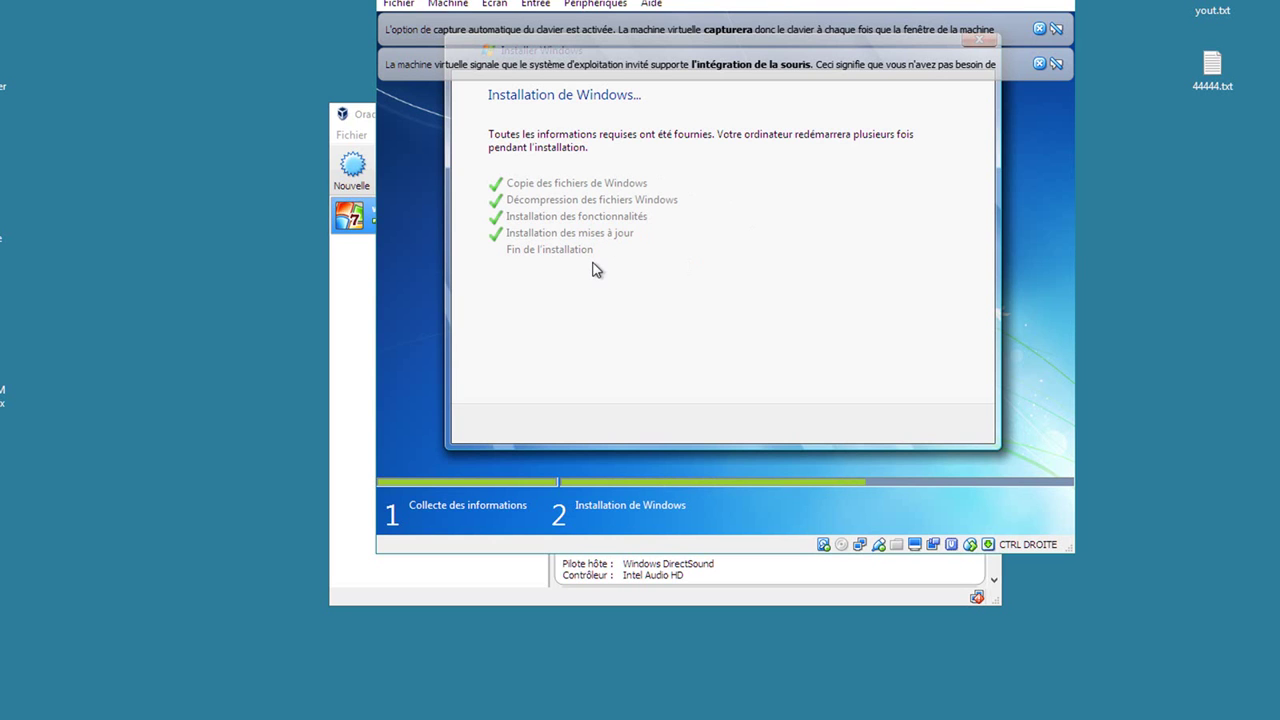
Step: Dismiss the keyboard capture and mouse integration notices in the virtual machine window
mouse_move(255, 719)
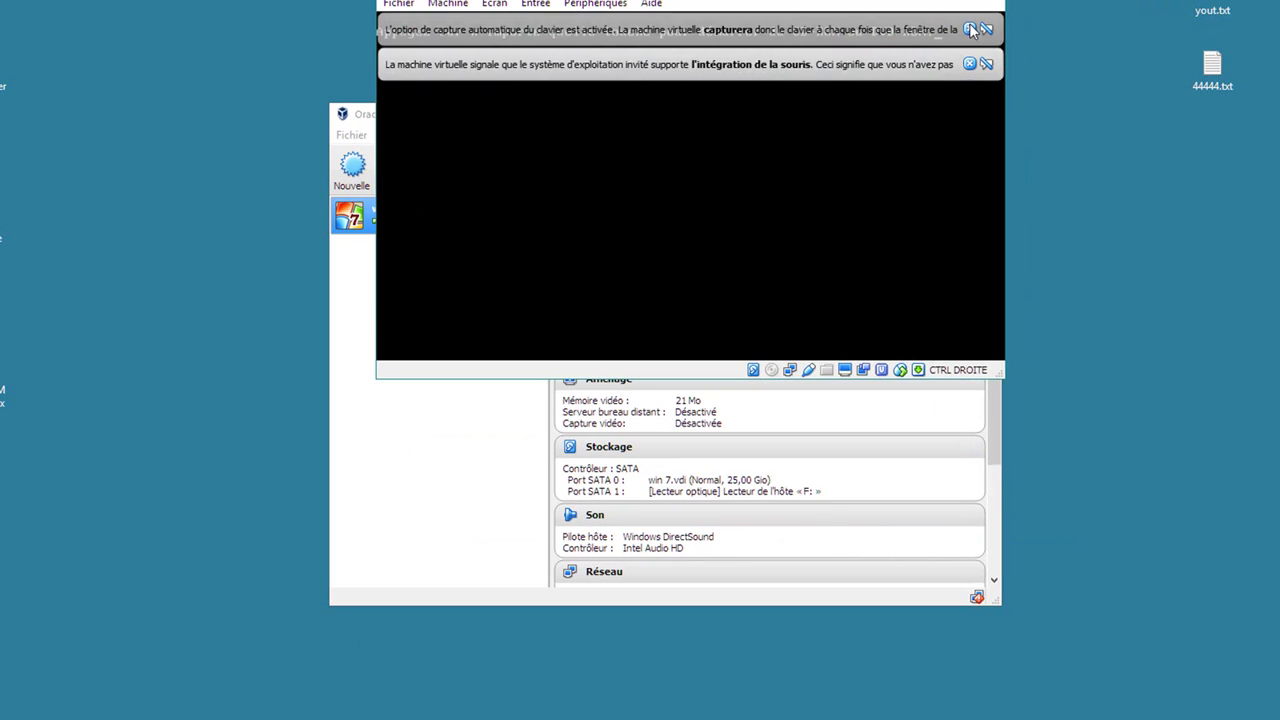
left_click(969, 29)
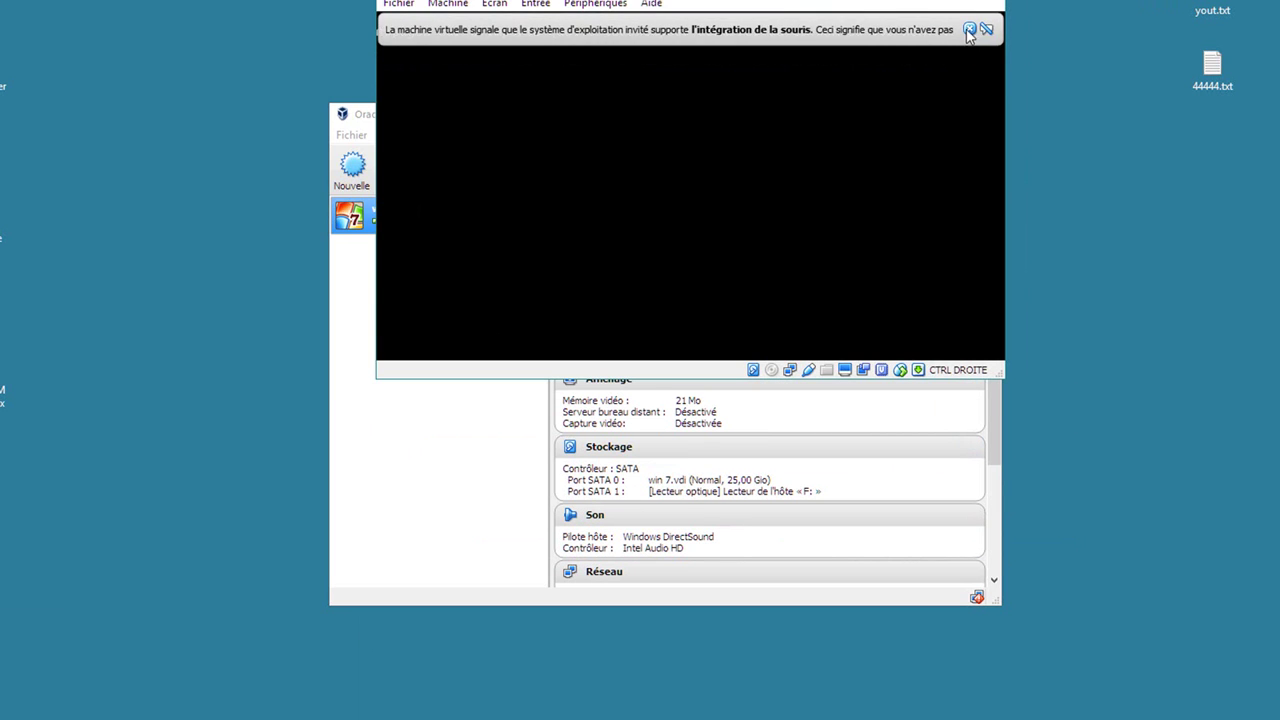
left_click(969, 30)
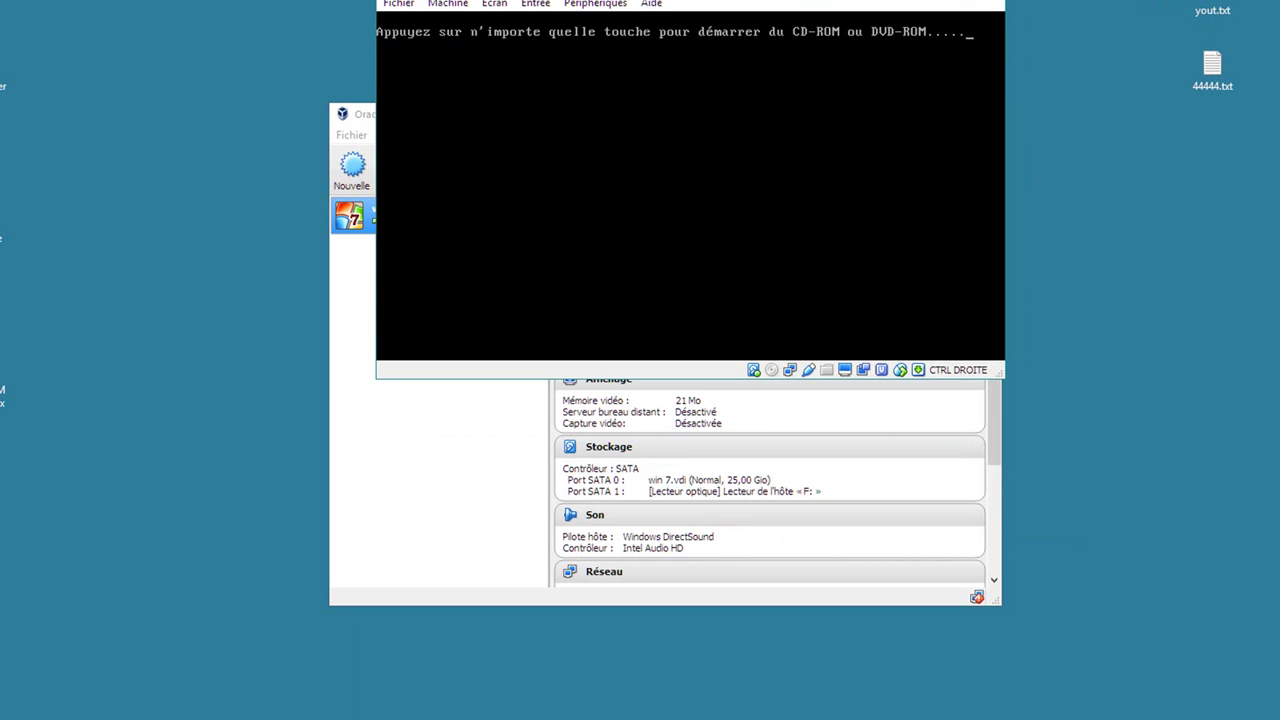
key("Return")
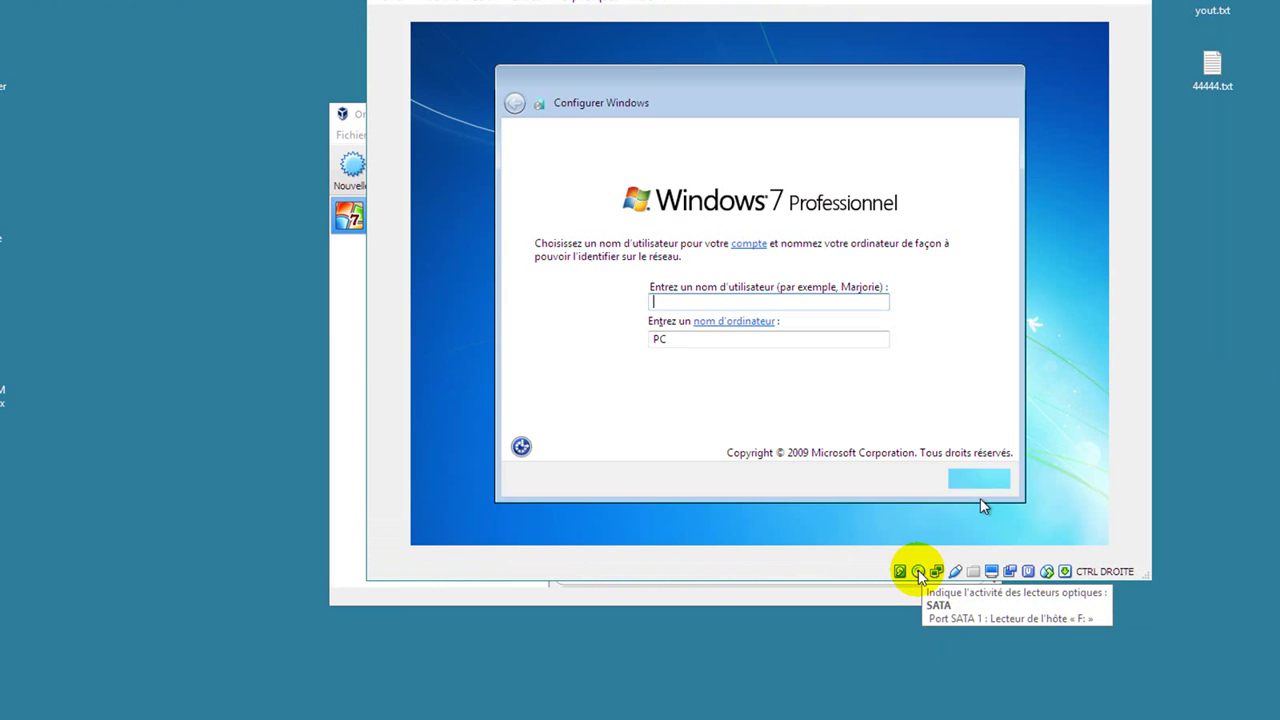
Step: Set the Windows user name to "1223333", keep the suggested computer name, and continue to the product key page
left_click(738, 303)
key("Tab")
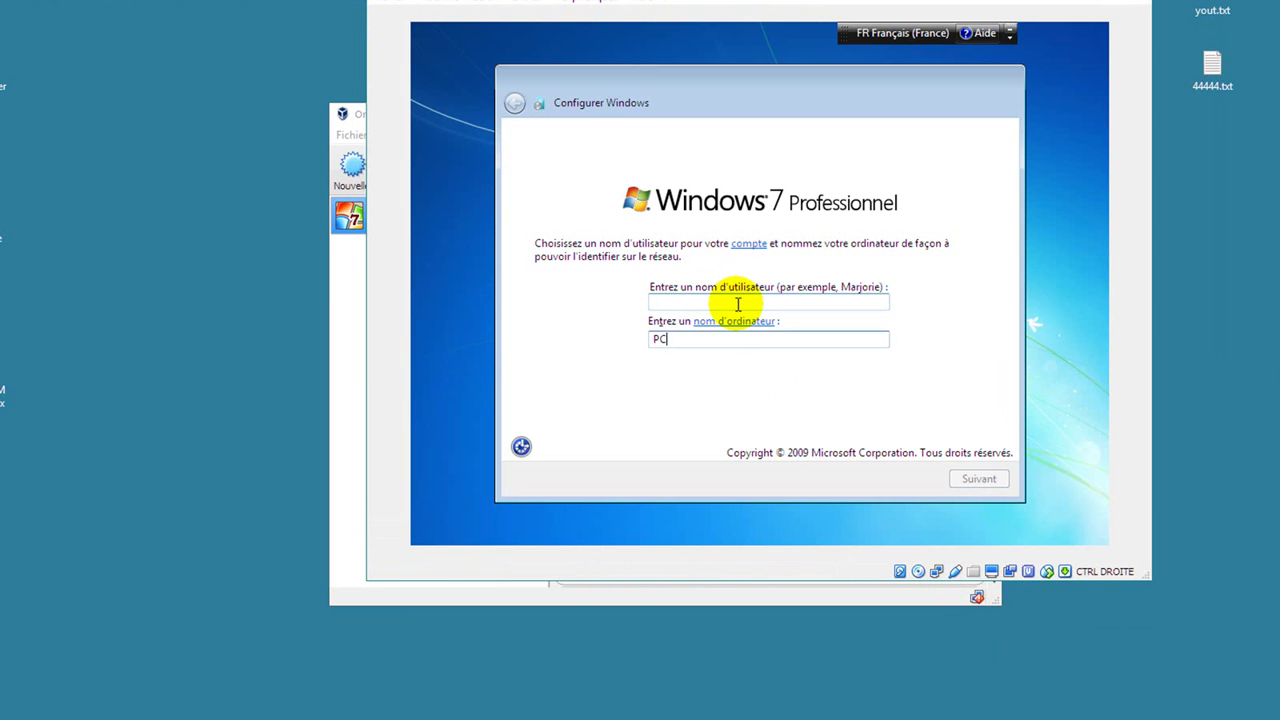
left_click(736, 303)
type("1223333")
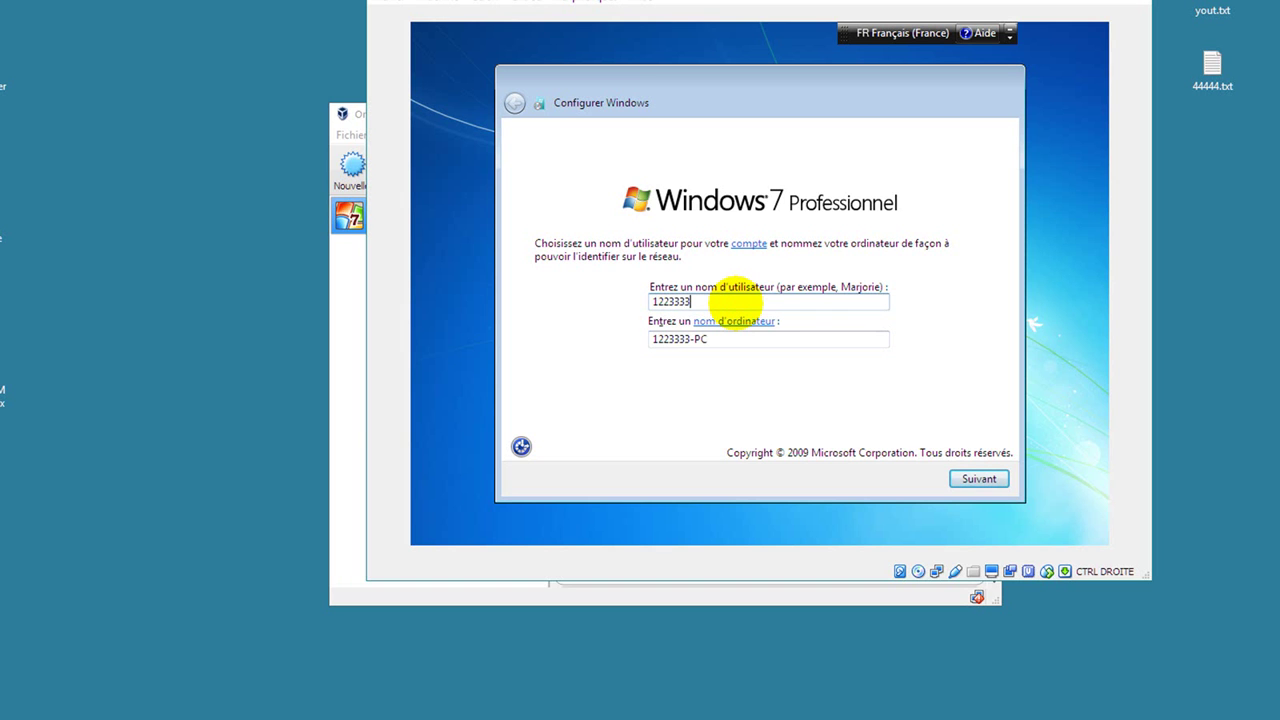
left_click(979, 478)
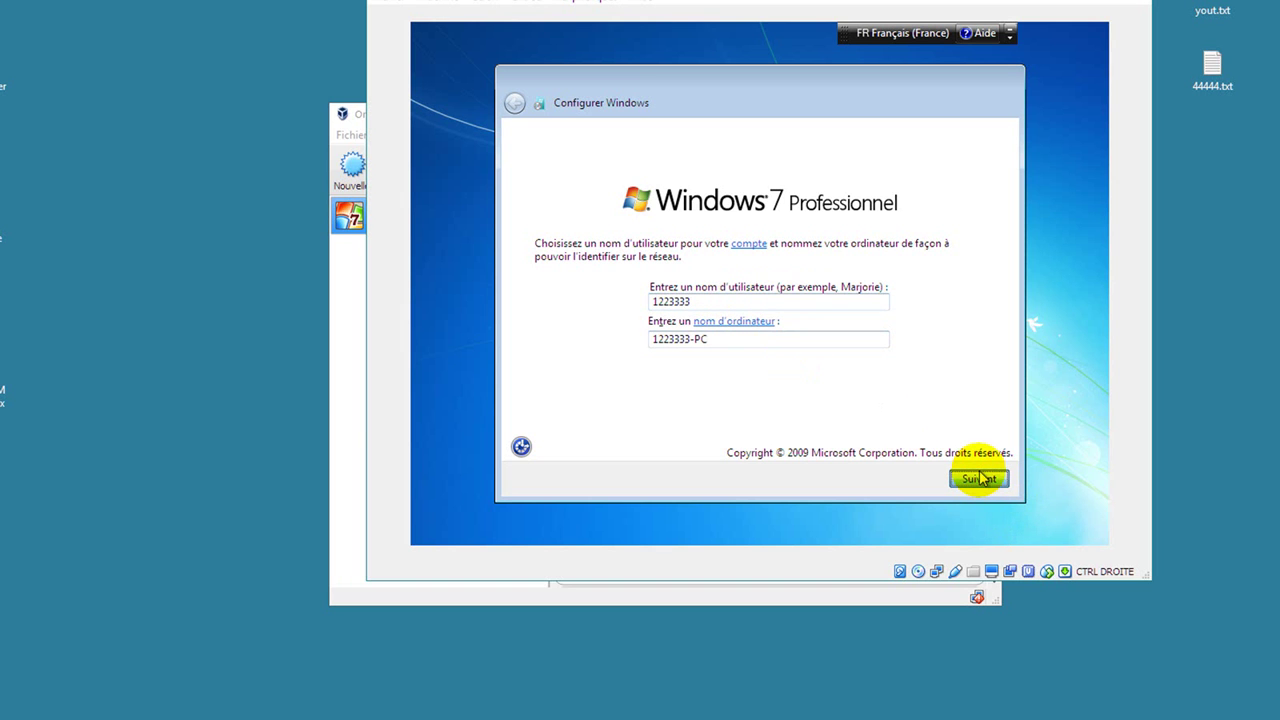
left_click(978, 481)
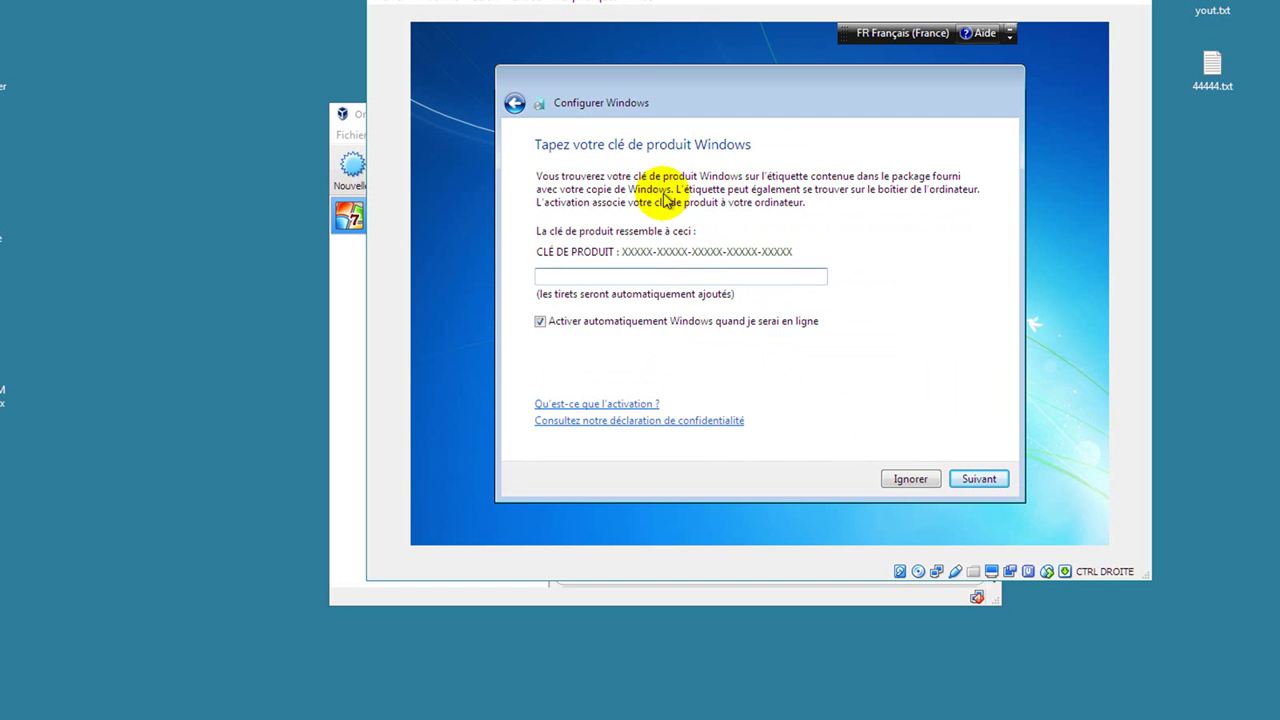
Step: Complete the Windows configuration with no product key, update protection postponed, the default Paris time zone, and a public network location
left_click(995, 478)
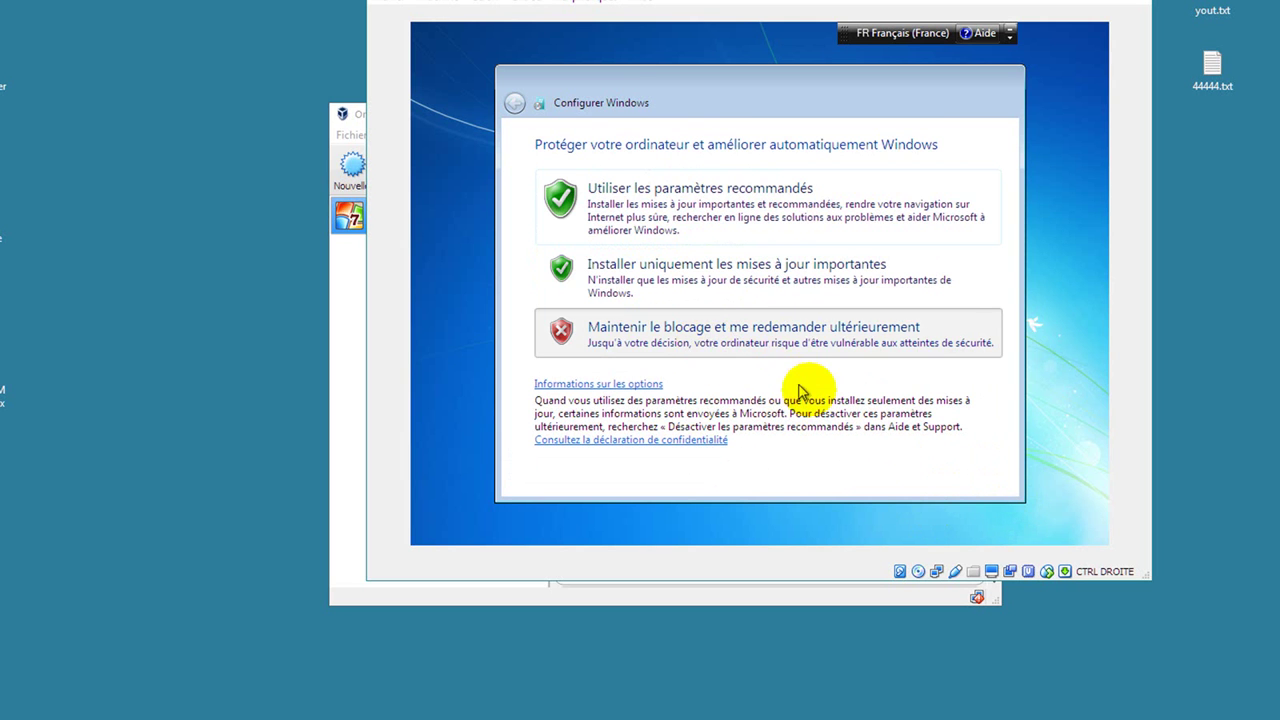
left_click(789, 350)
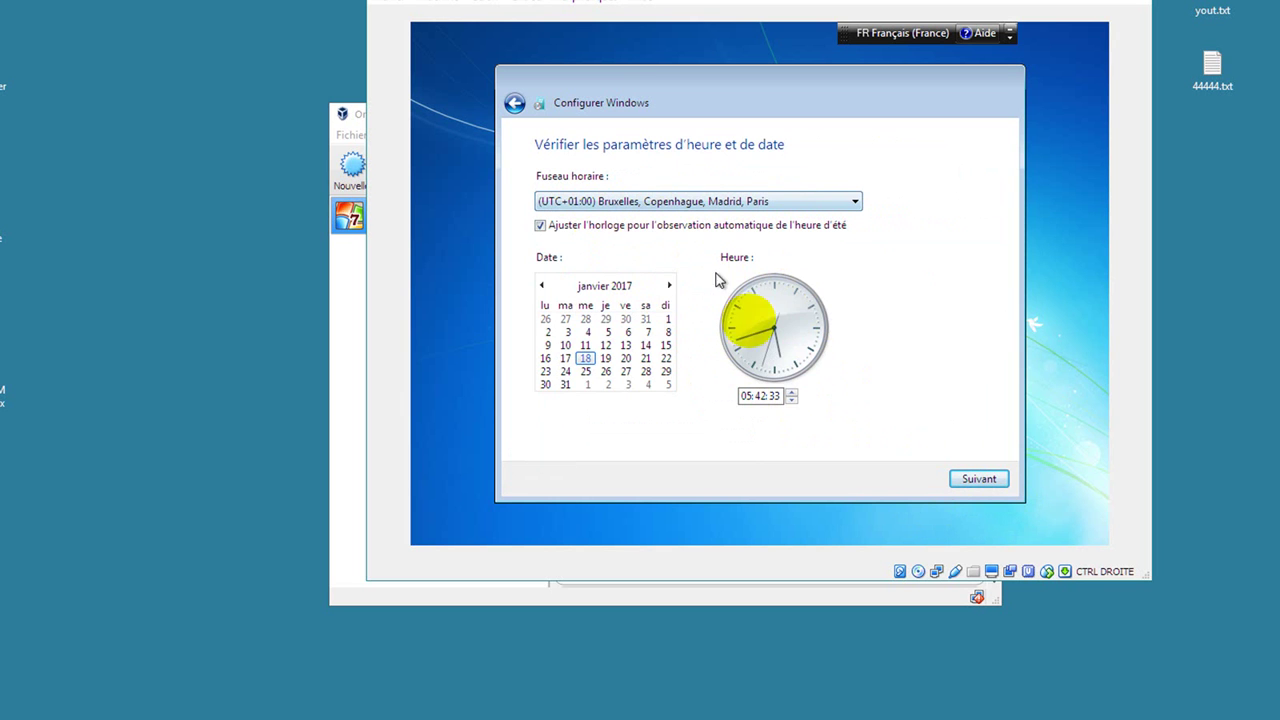
left_click(977, 479)
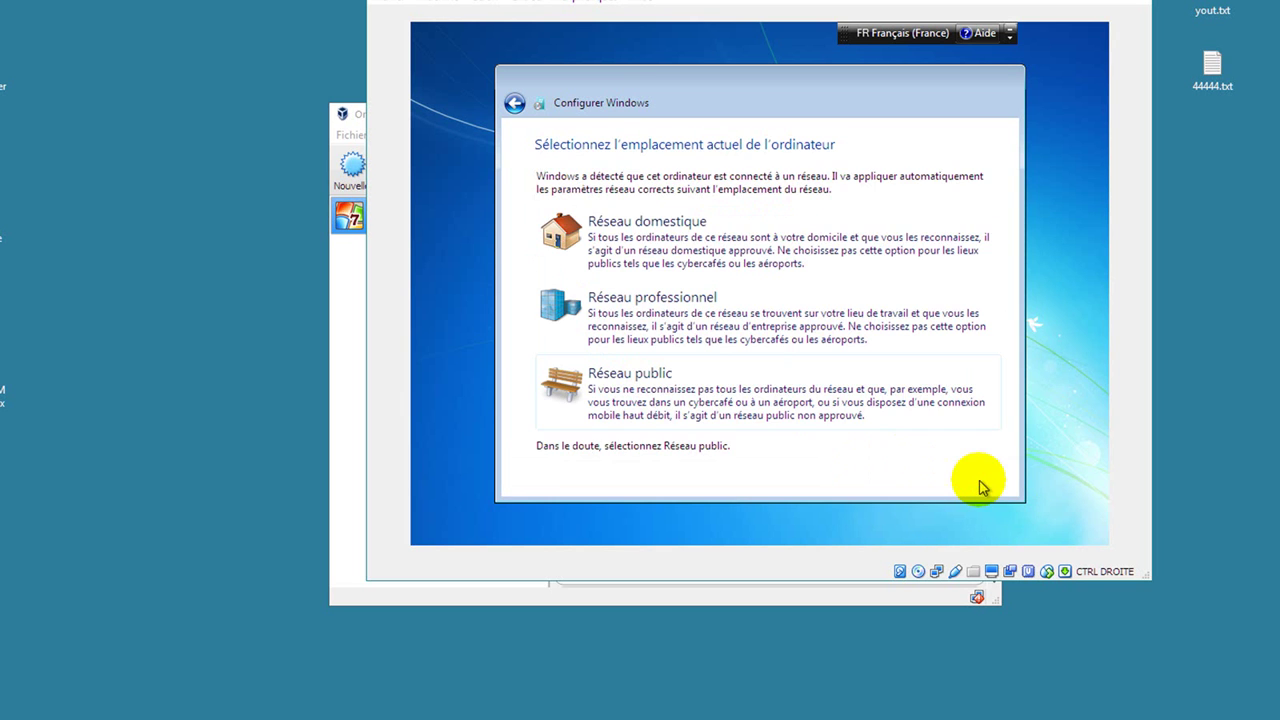
left_click(652, 386)
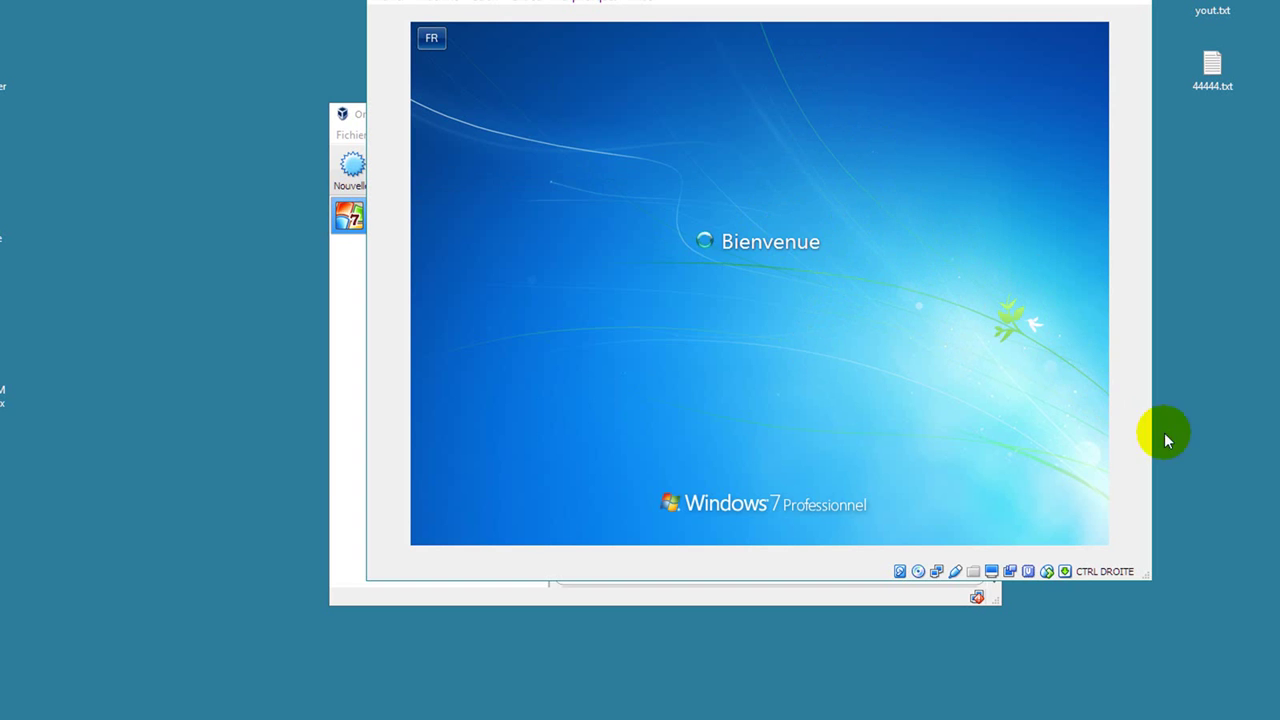
Step: Resize the virtual machine window slightly and move it so its title bar is fully on the desktop
mouse_move(1146, 580)
left_mouse_down()
mouse_move(1162, 590)
mouse_move(1143, 586)
left_mouse_up()
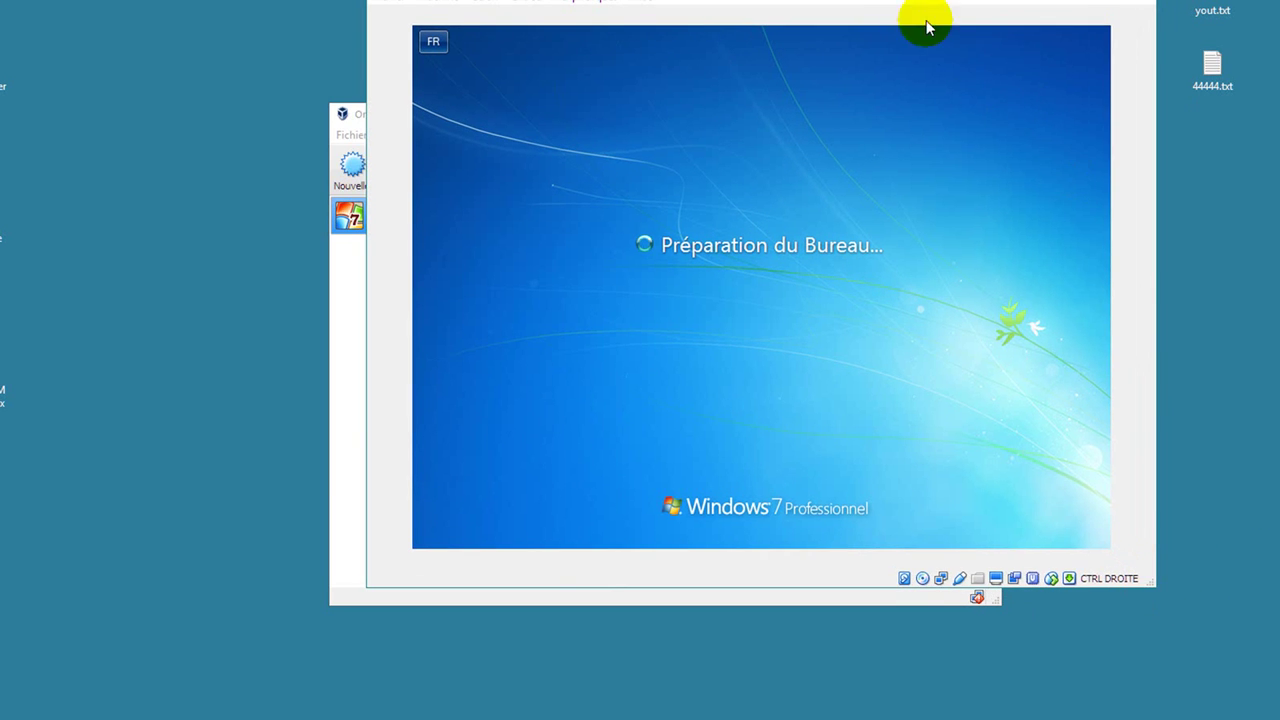
left_click_drag(851, 2, 966, 14)
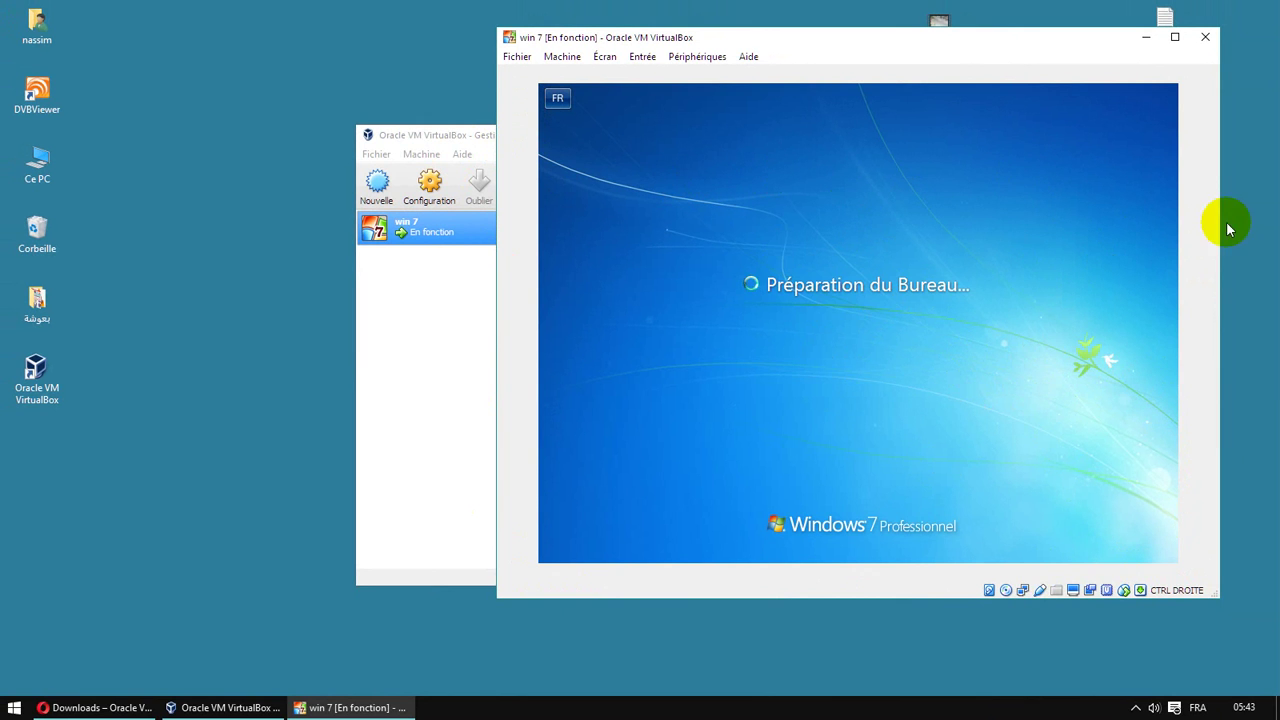
Step: Narrow the virtual machine window at its left edge and extend its lower-right corner slightly outward
left_click_drag(498, 28, 517, 29)
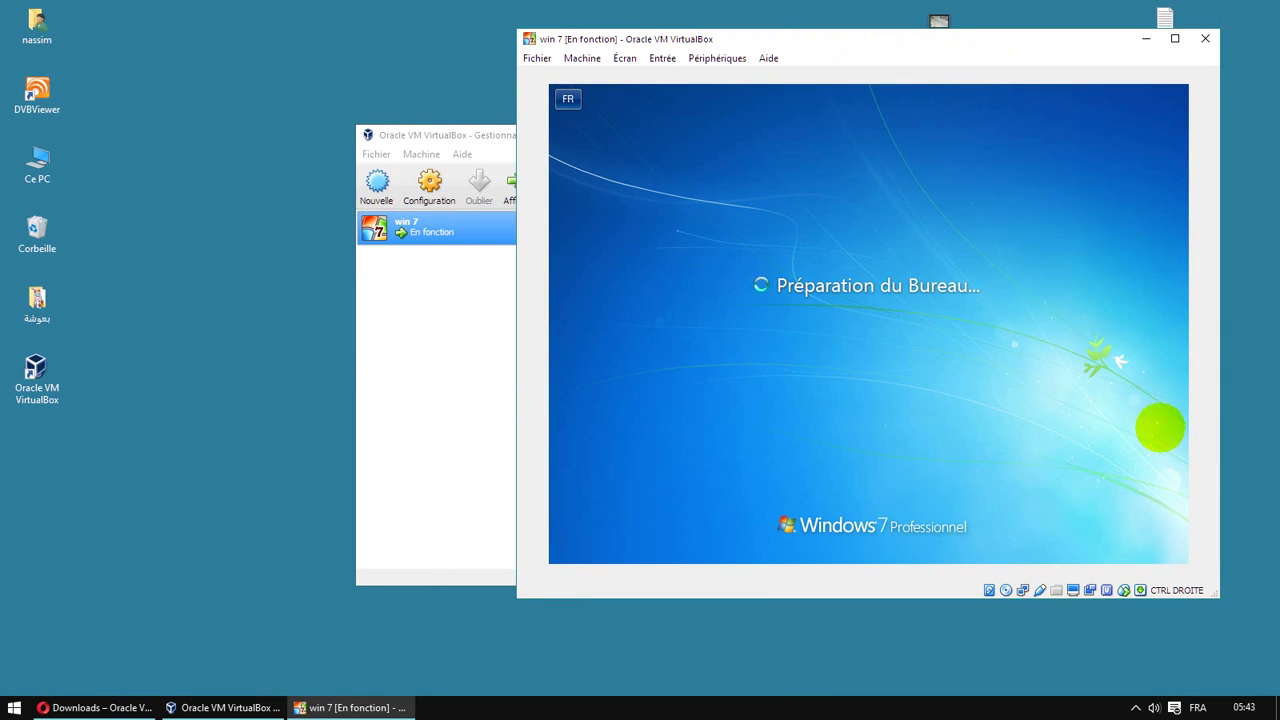
left_click_drag(1217, 596, 1235, 618)
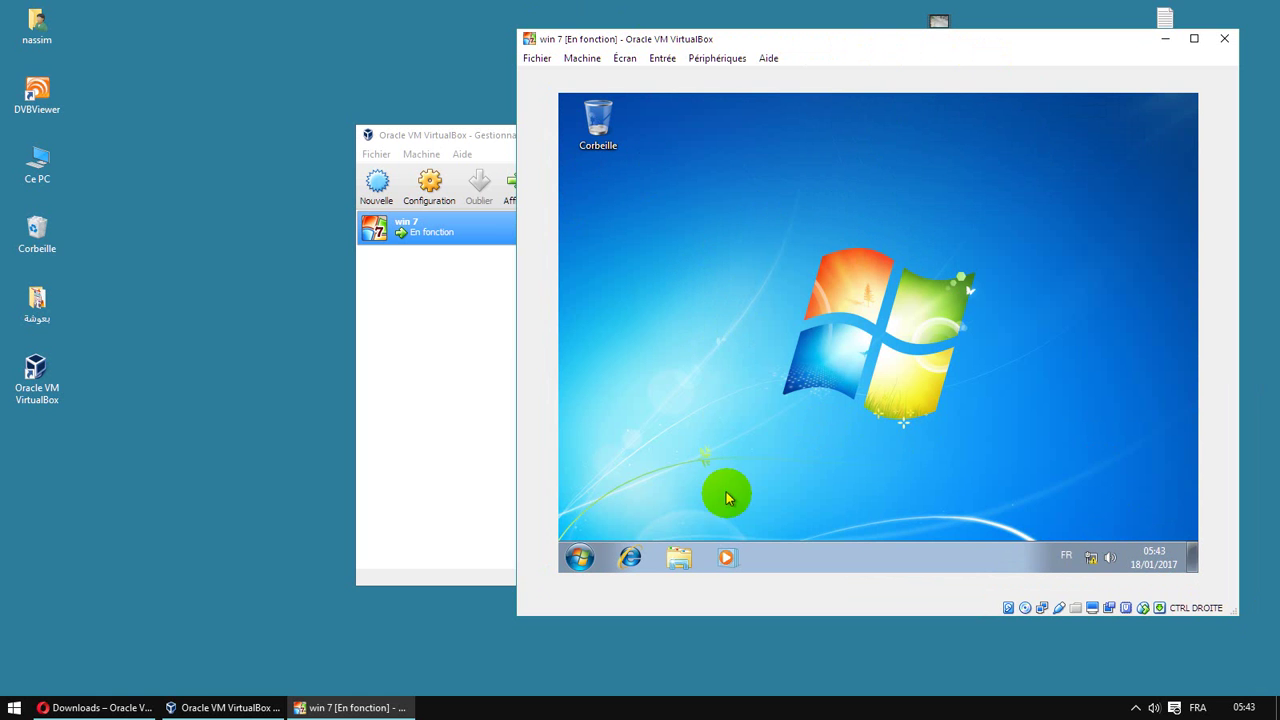
Step: Set the Windows 7 guest's taskbar to use small icons through its properties and apply the change
right_click(800, 560)
left_click(824, 545)
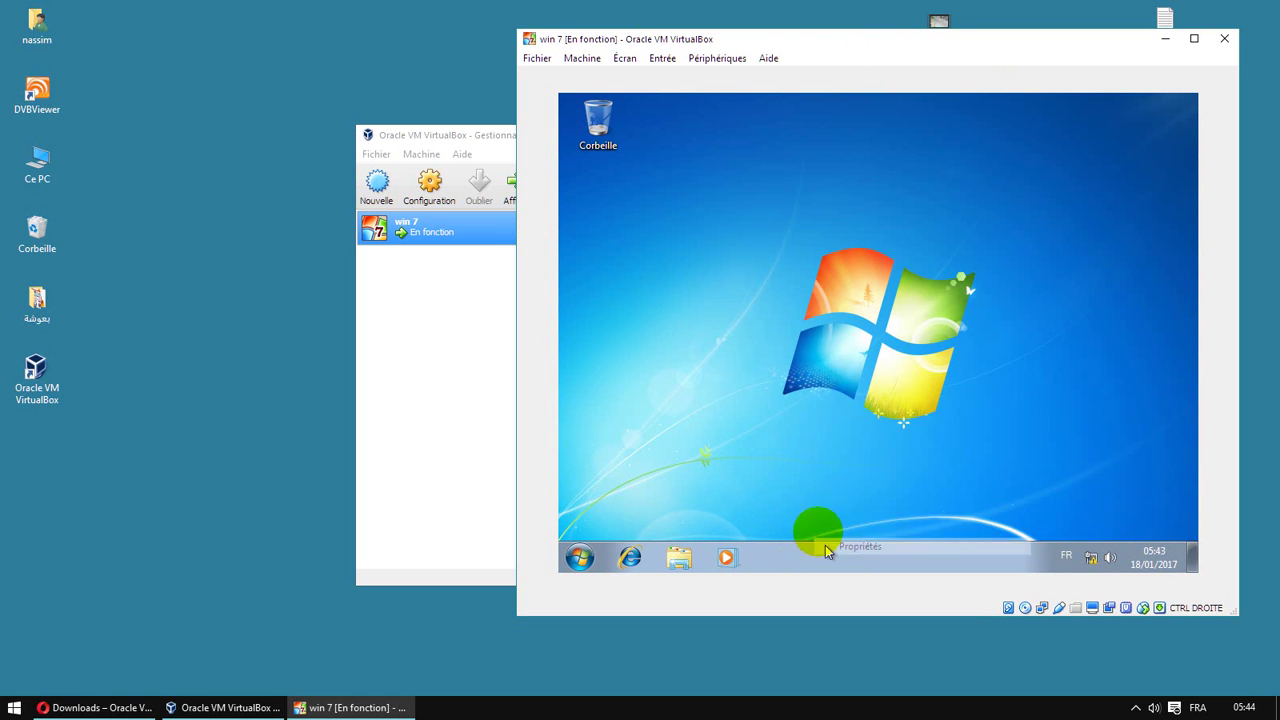
left_click(606, 284)
left_click(903, 517)
left_click(776, 516)
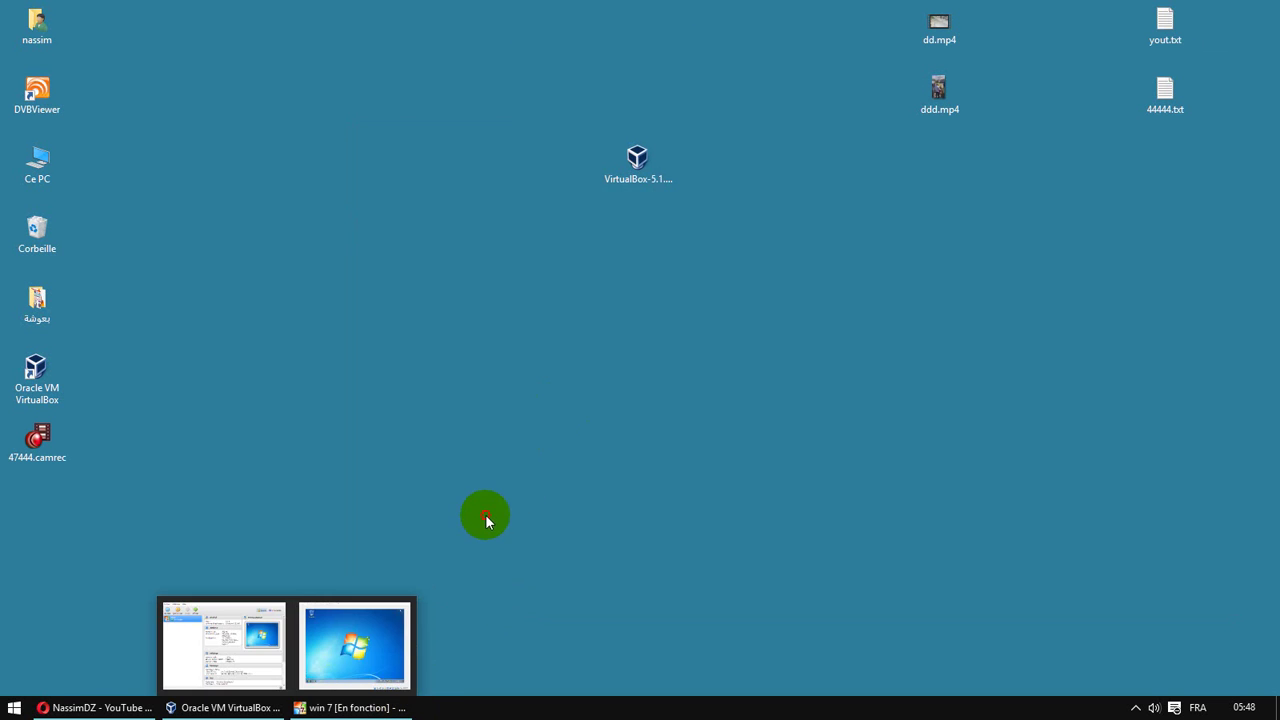
Step: Bring the win 7 virtual machine window back up and close it, choosing to power off the machine (Éteindre la machine)
left_click(343, 708)
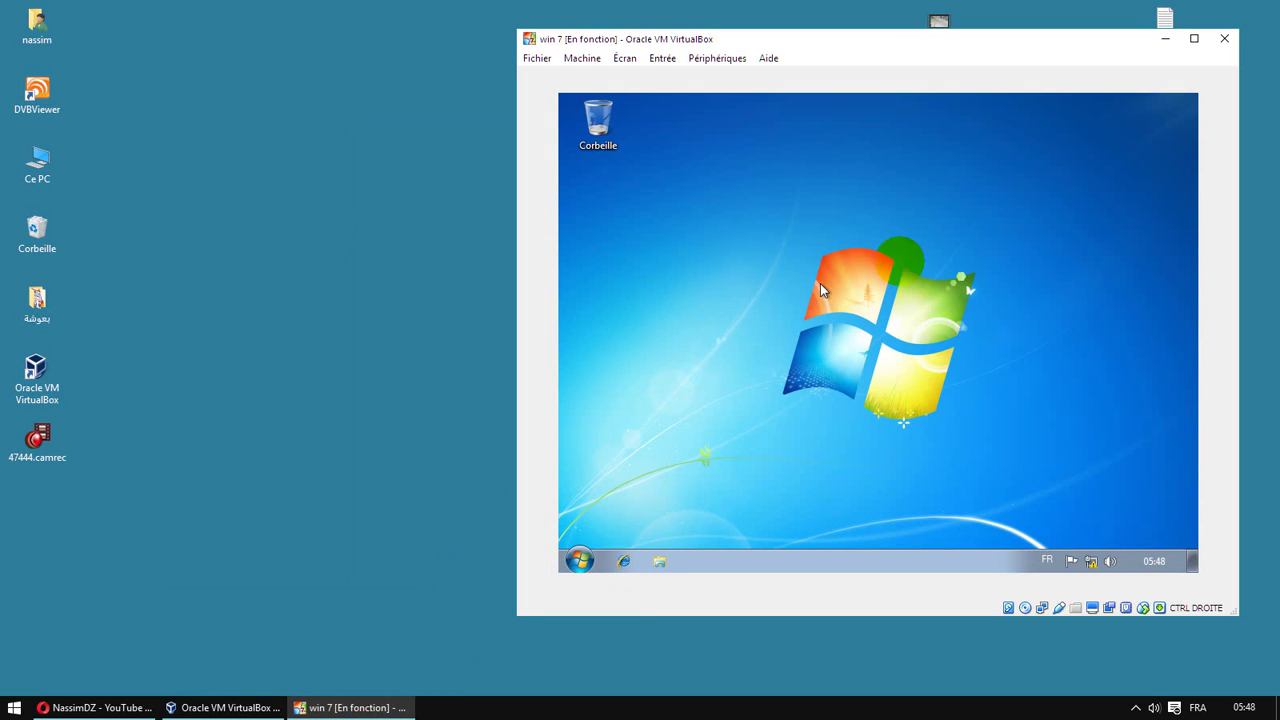
left_click(1224, 45)
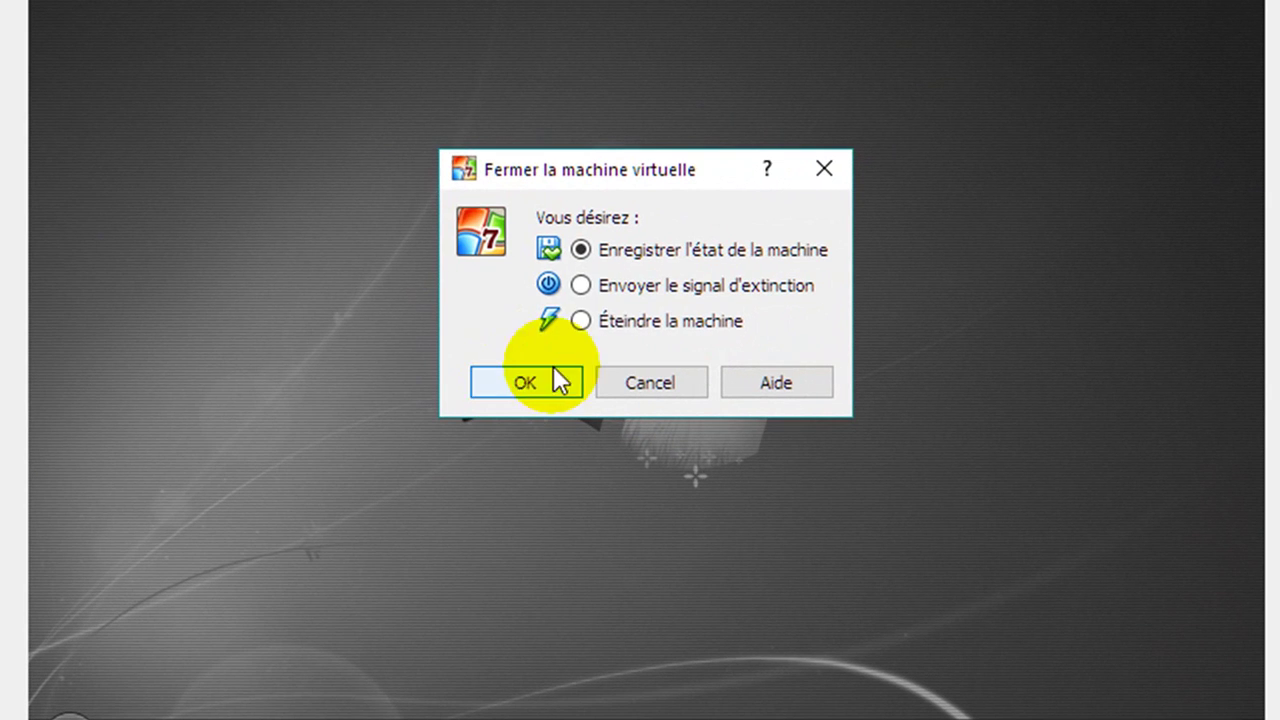
left_click(586, 322)
left_click(522, 383)
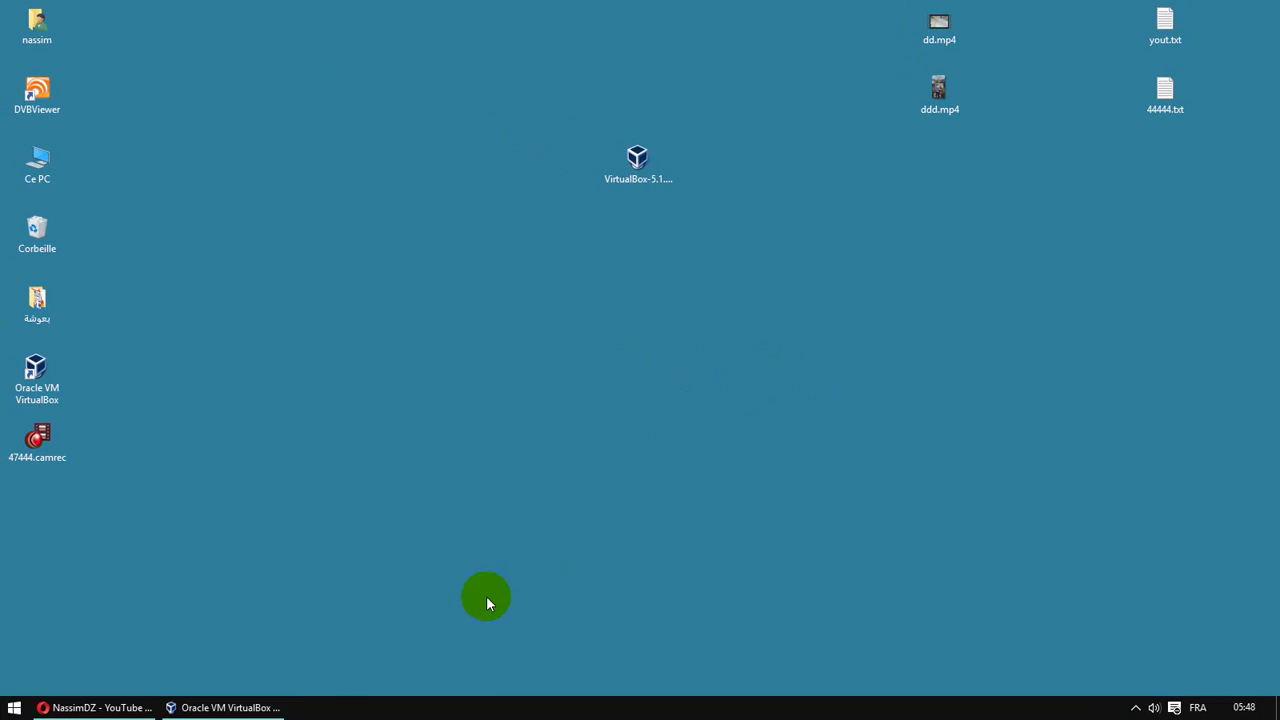
Step: Remove the win 7 virtual machine together with all its files from the VirtualBox manager, and close the manager
left_click(250, 707)
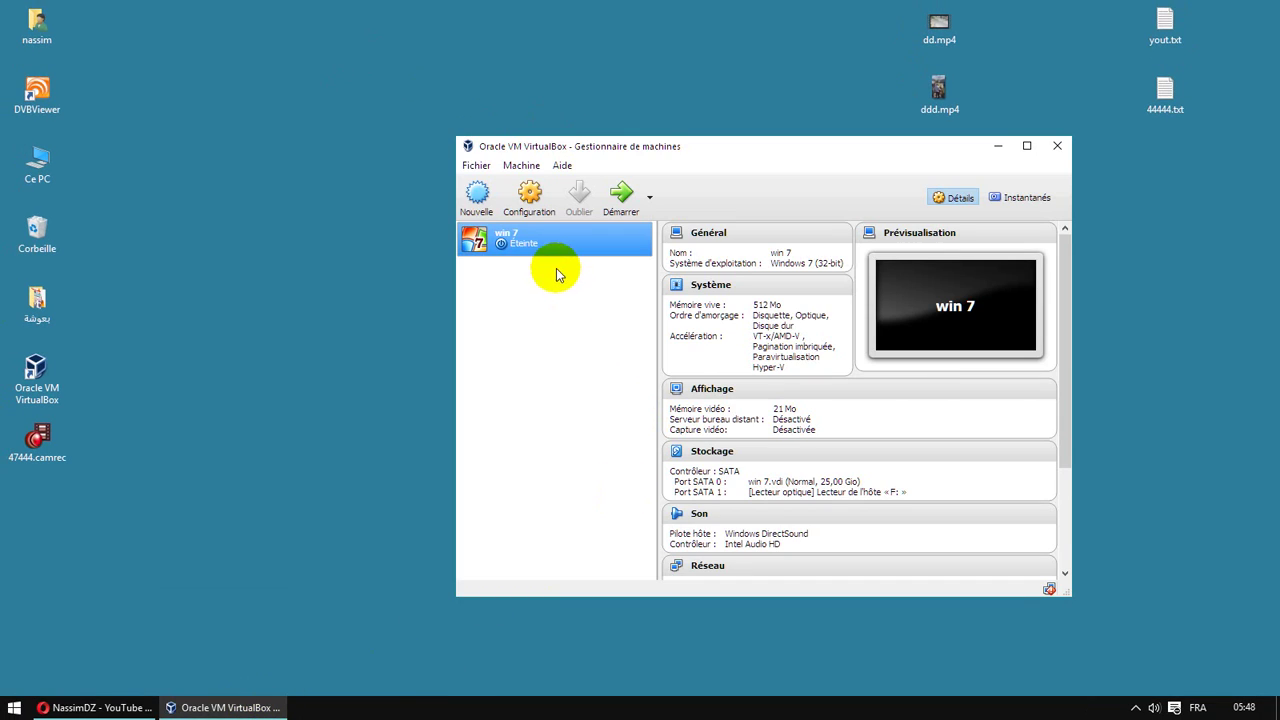
right_click(522, 240)
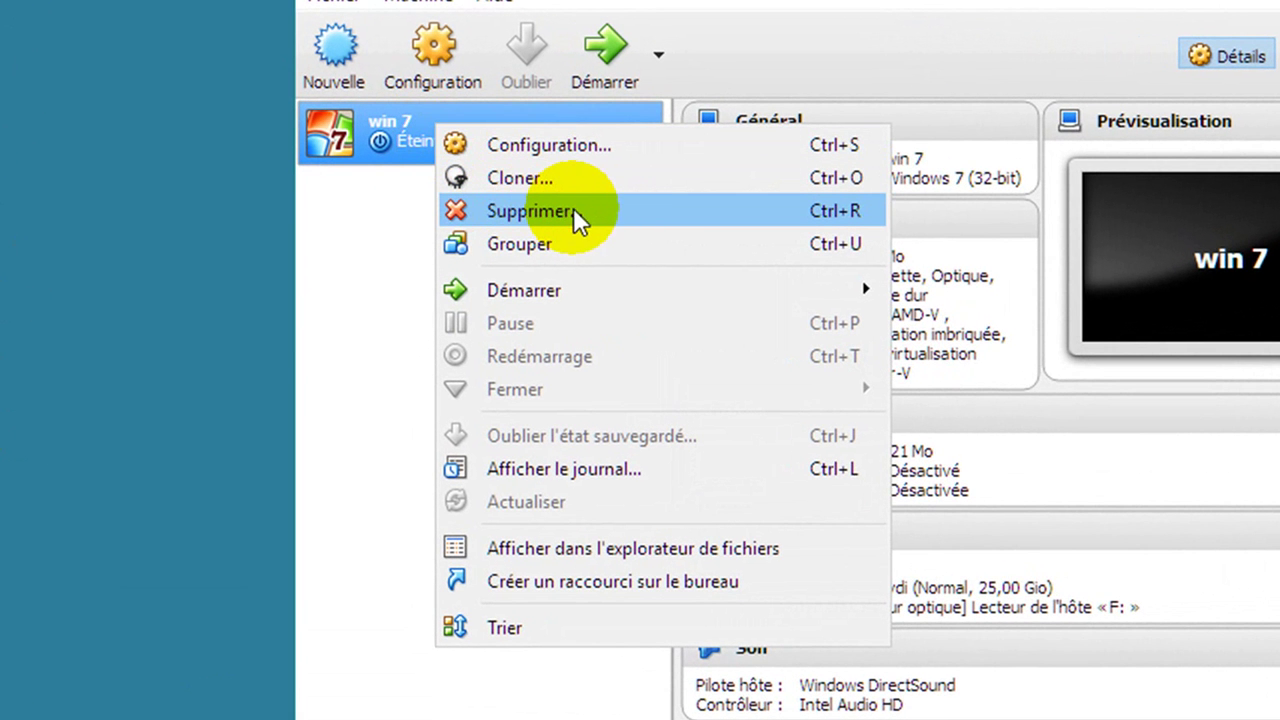
left_click(504, 210)
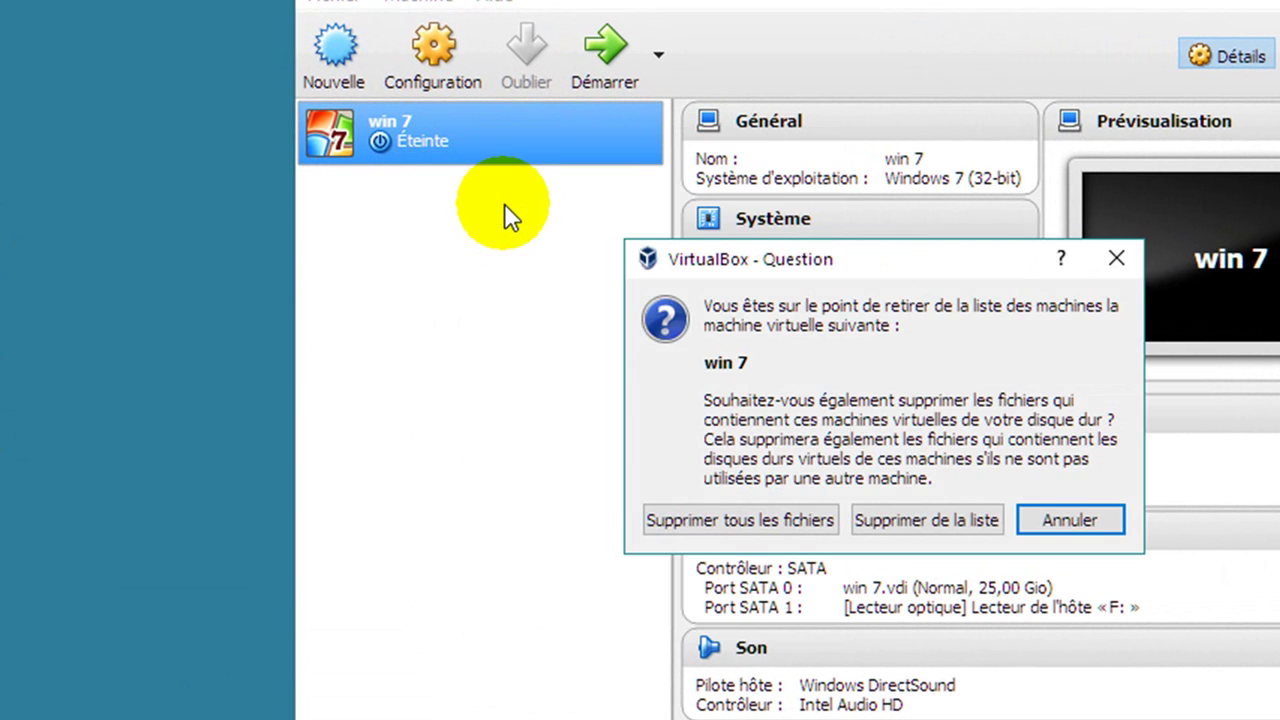
left_click(666, 520)
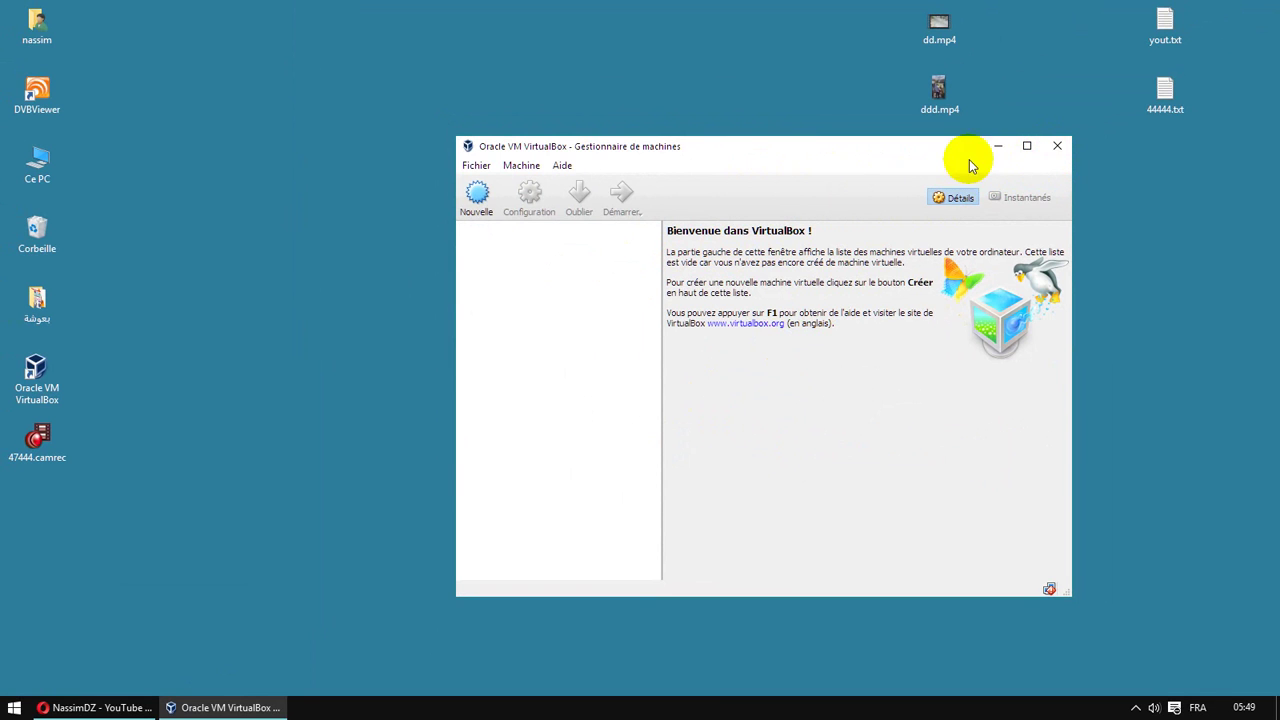
left_click(1058, 148)
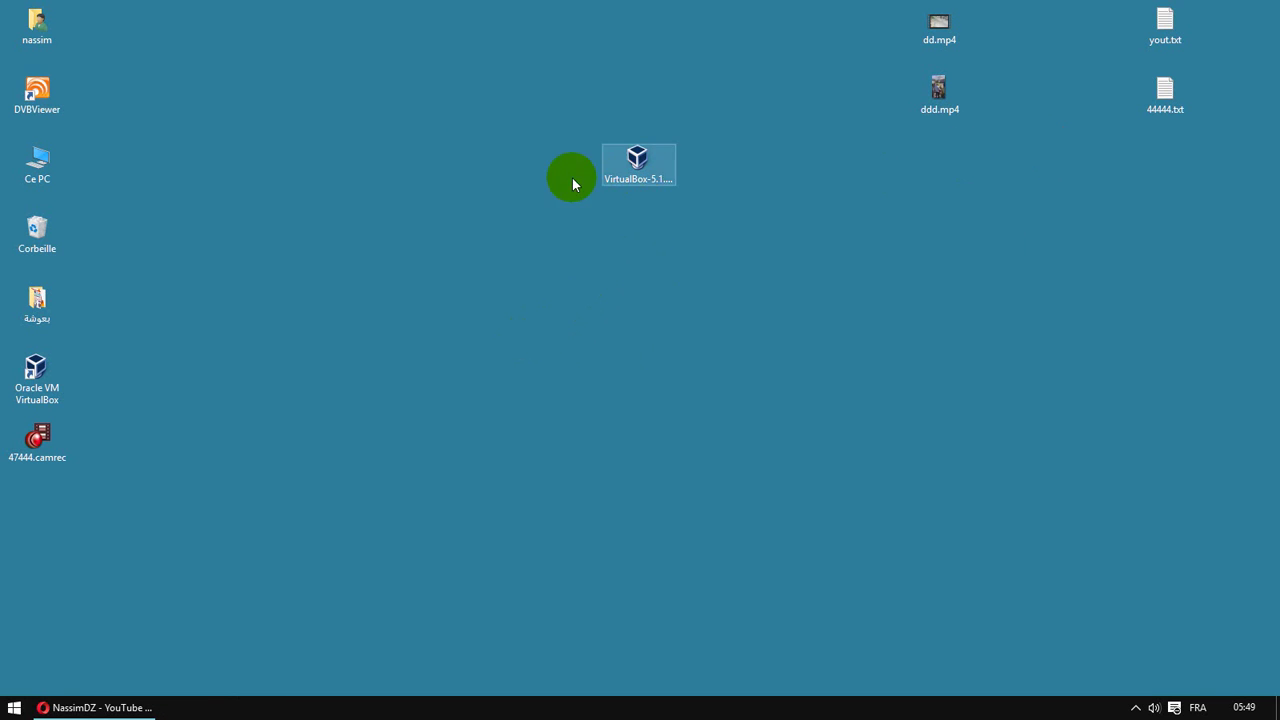
left_click_drag(680, 127, 594, 229)
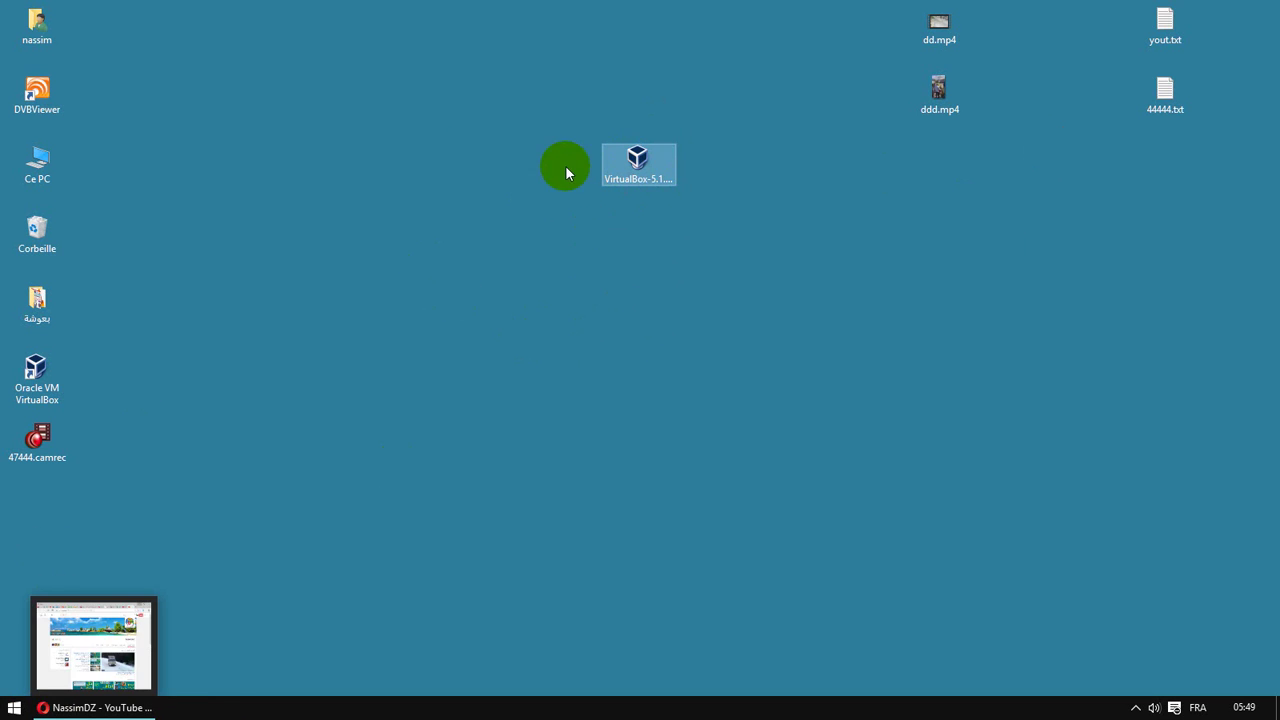
left_click(274, 480)
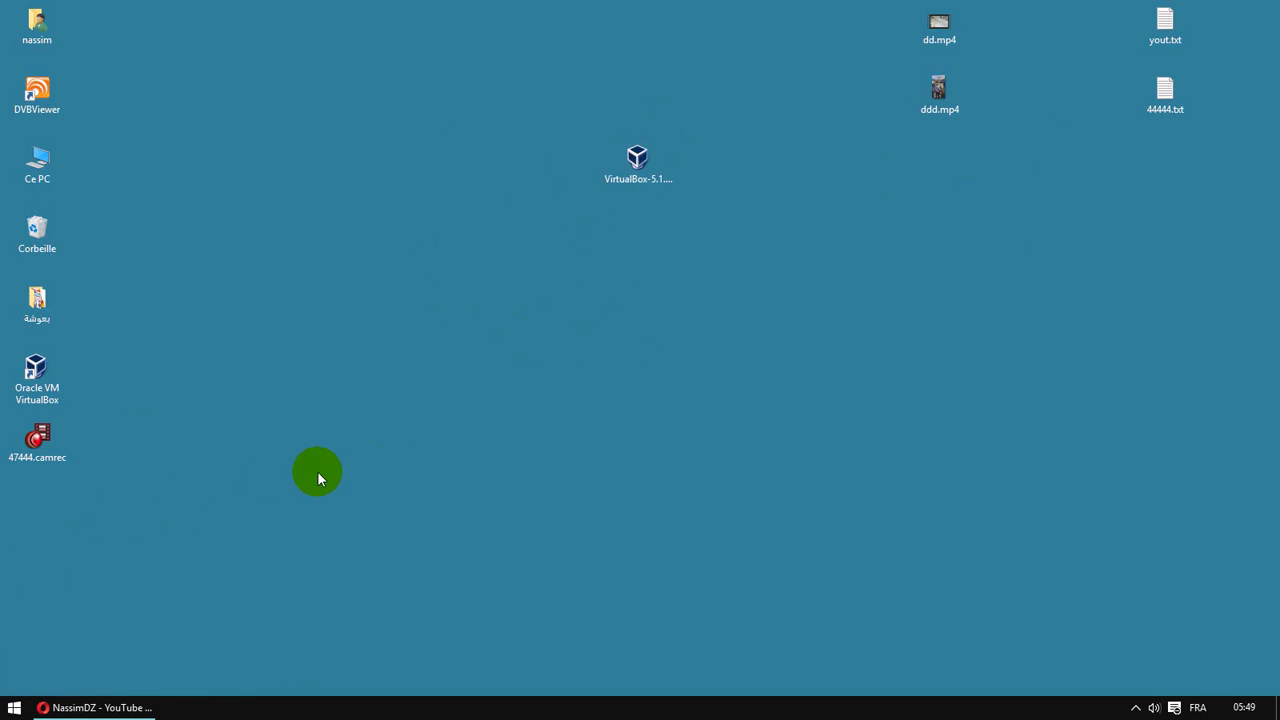
Step: Switch to the Opera browser to view the YouTube channel page, and minimize the browser
left_click(95, 707)
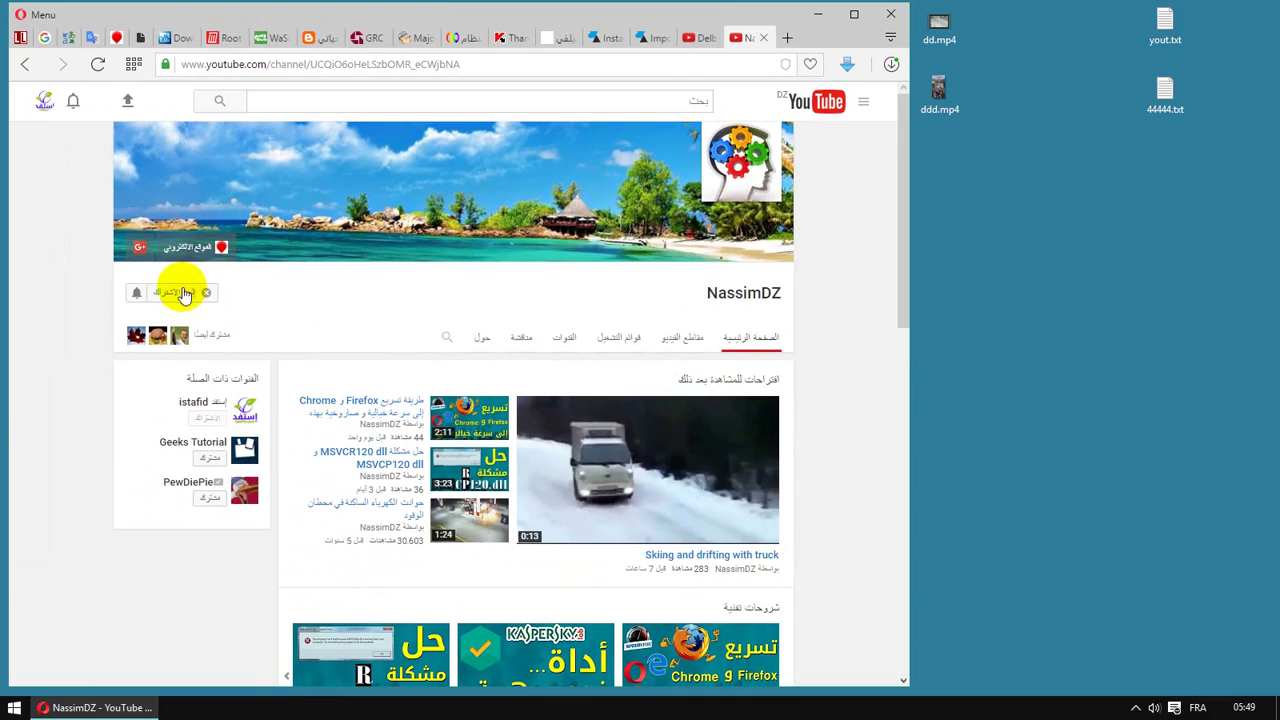
left_click(818, 16)
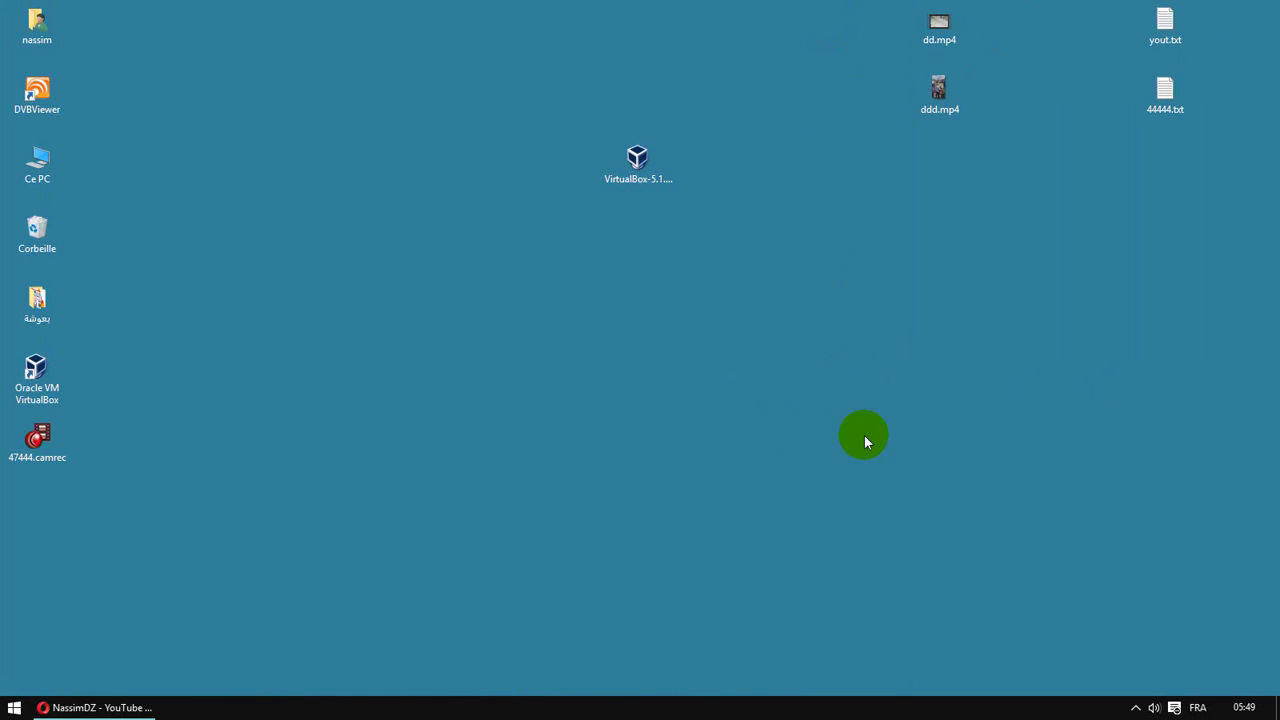